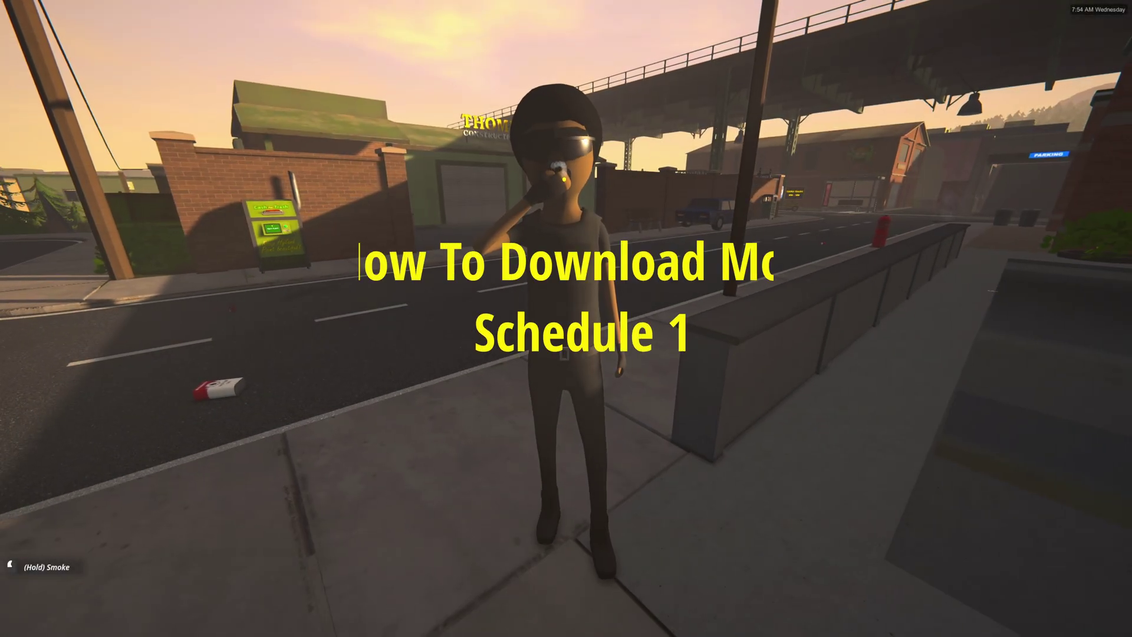
pyautogui.press('w')
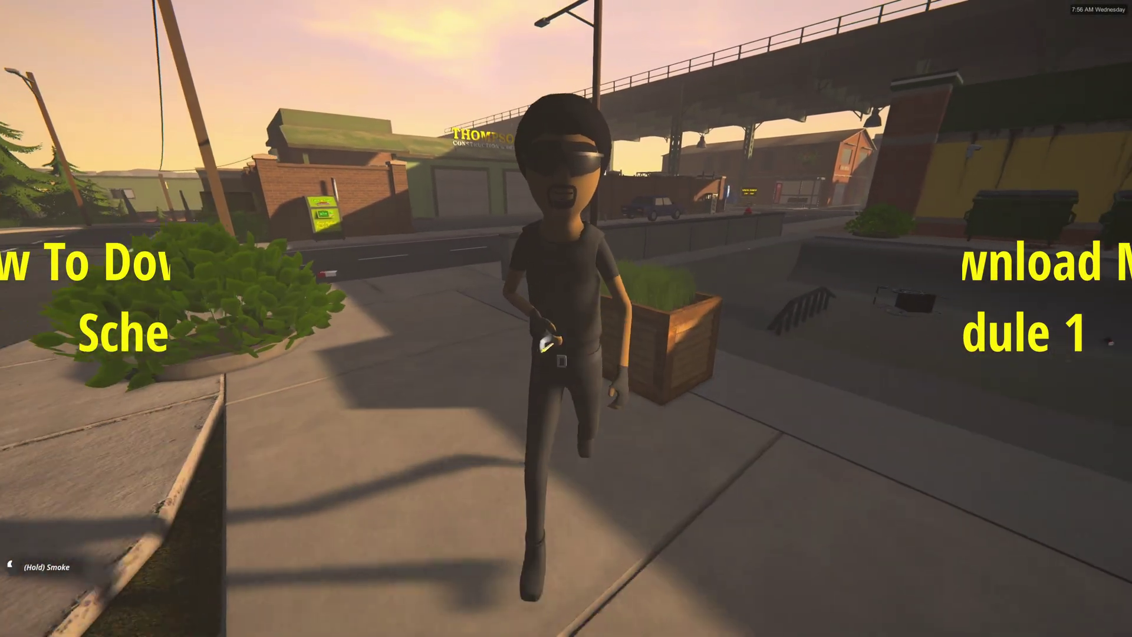
pyautogui.press('space')
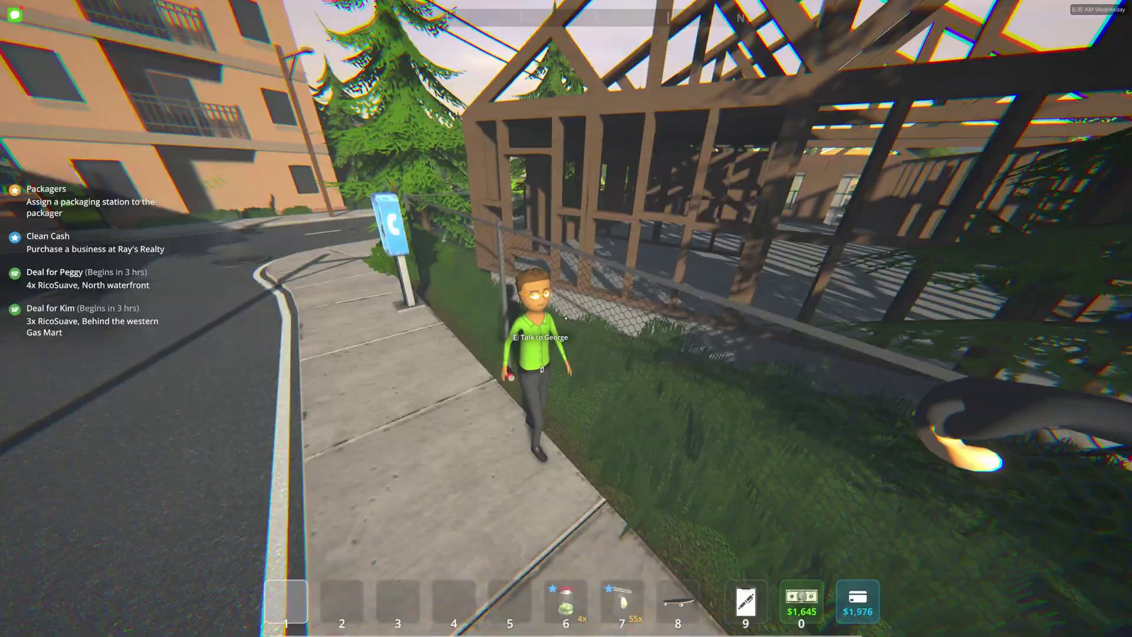
pyautogui.click(566, 318)
pyautogui.press('w')
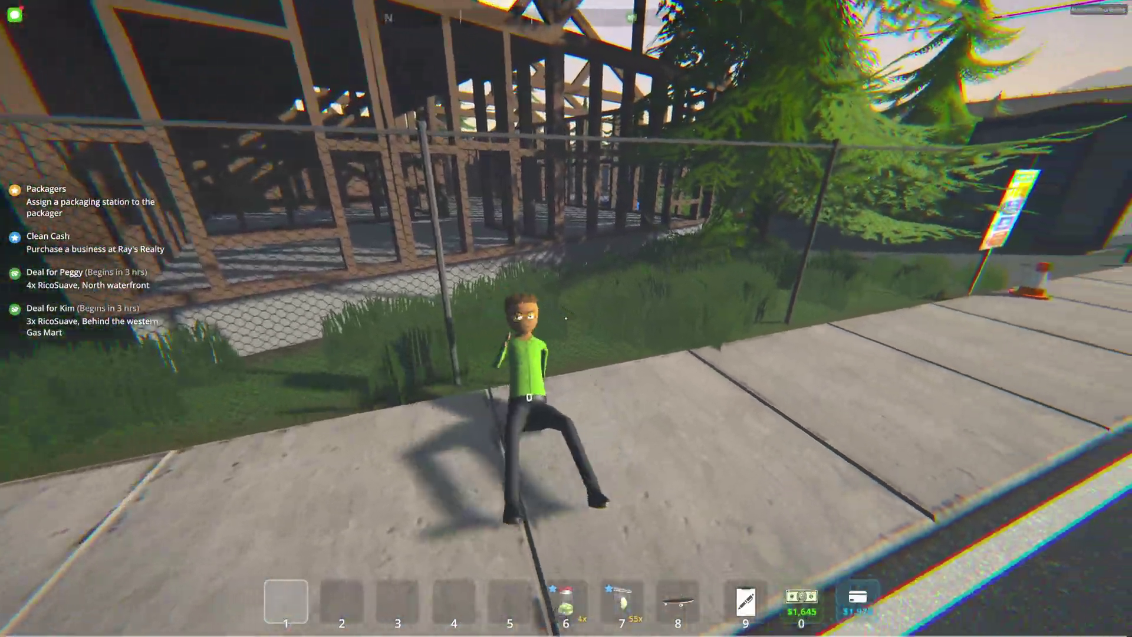
pyautogui.click(566, 318)
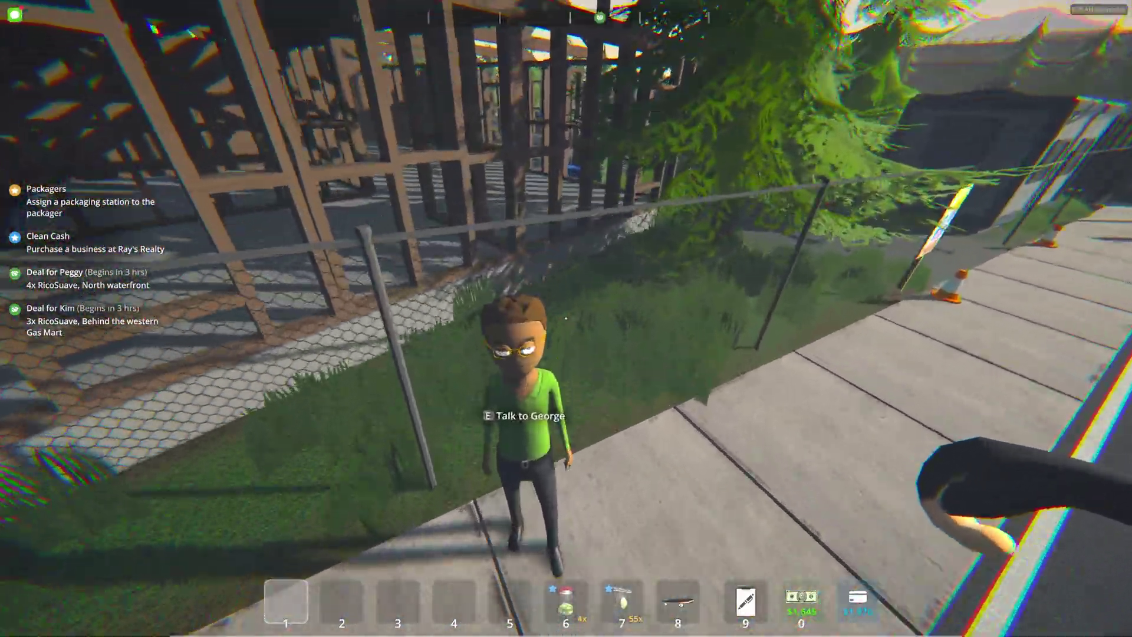
pyautogui.click(566, 318)
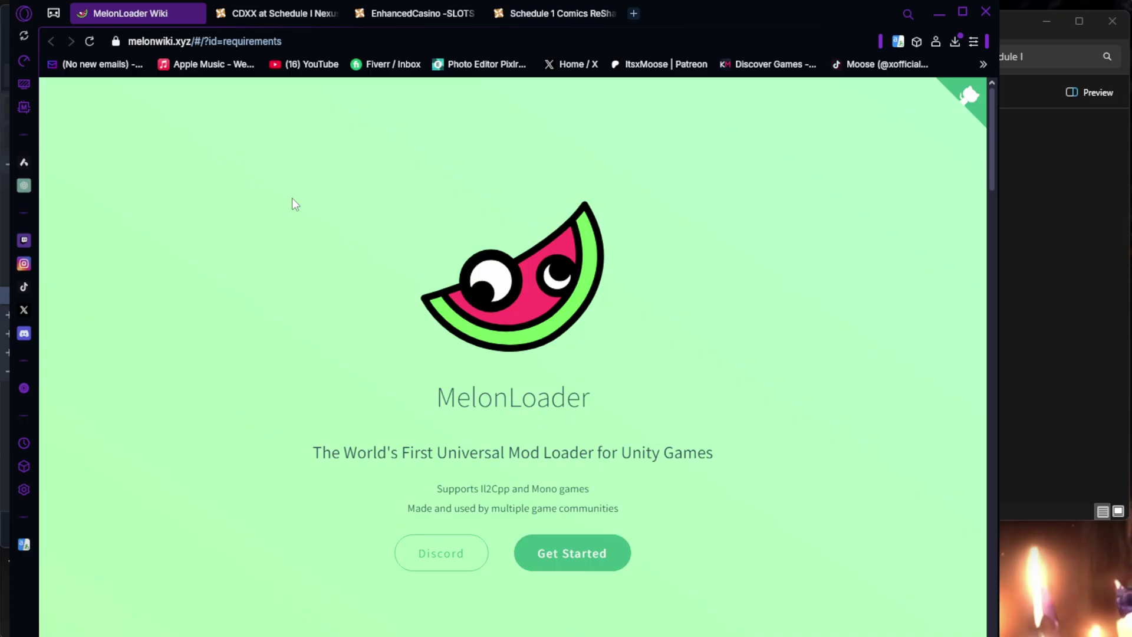
# Step: Download the latest Windows MelonLoader installer from the Automated Installation section, save it in Downloads, and run it
pyautogui.scroll(-1, 808, 342)
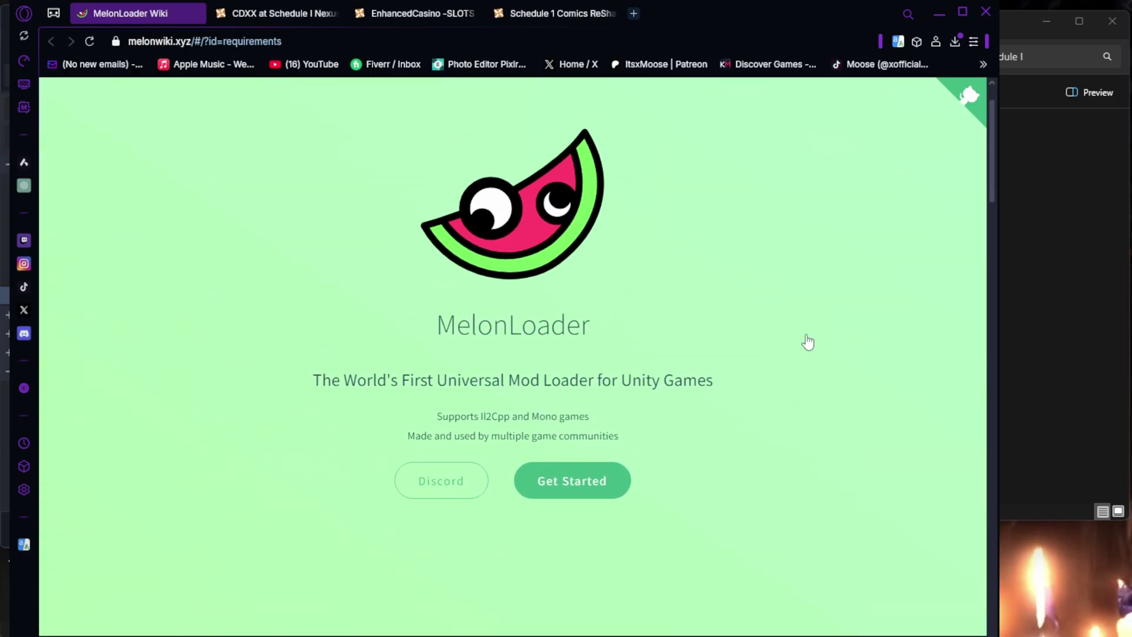
pyautogui.scroll(1, 807, 342)
pyautogui.scroll(-9, 621, 316)
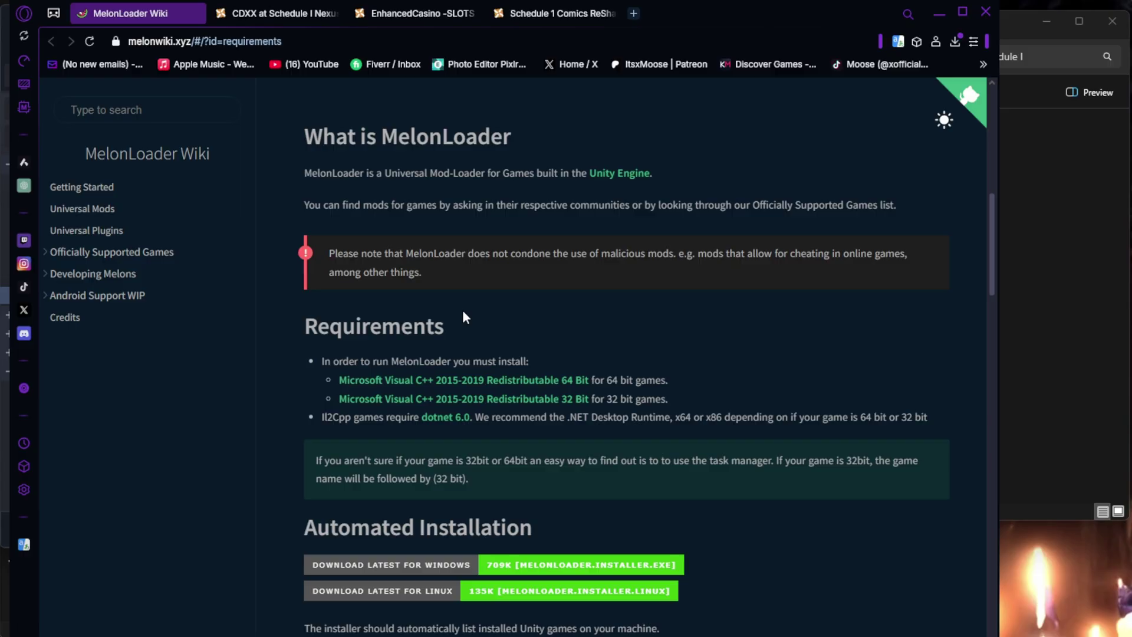
pyautogui.scroll(-1, 462, 310)
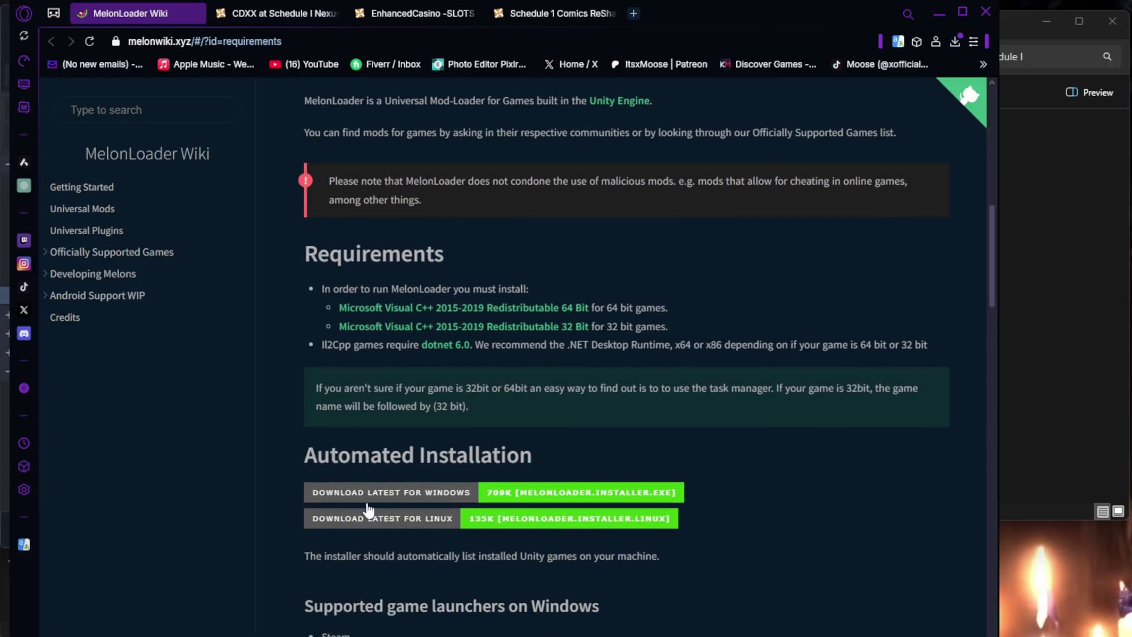
pyautogui.click(589, 498)
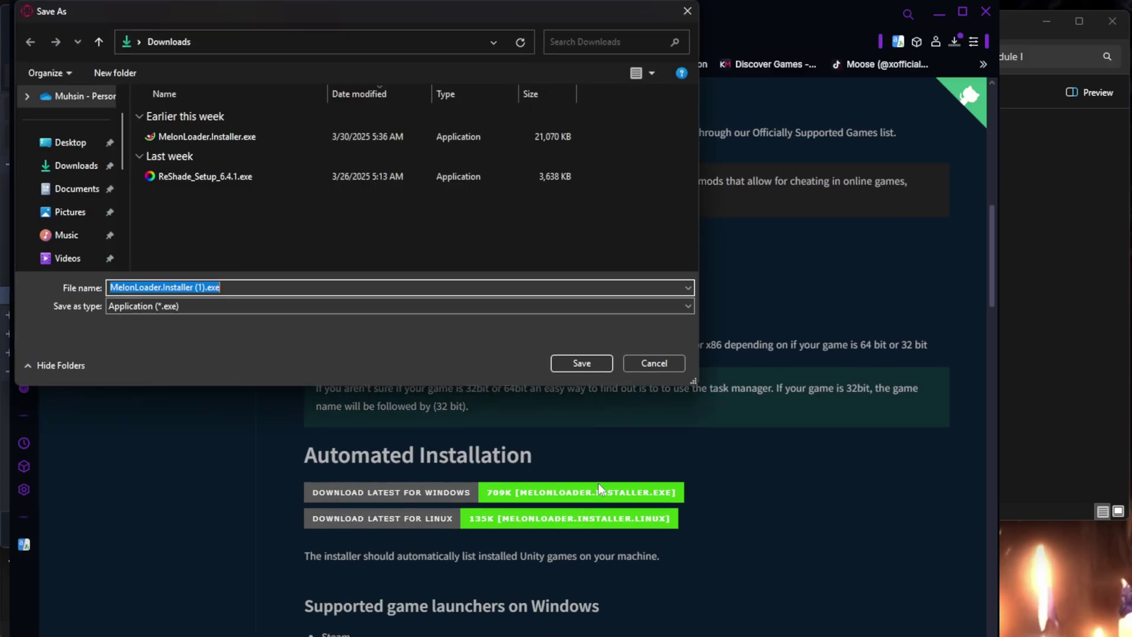
pyautogui.click(567, 366)
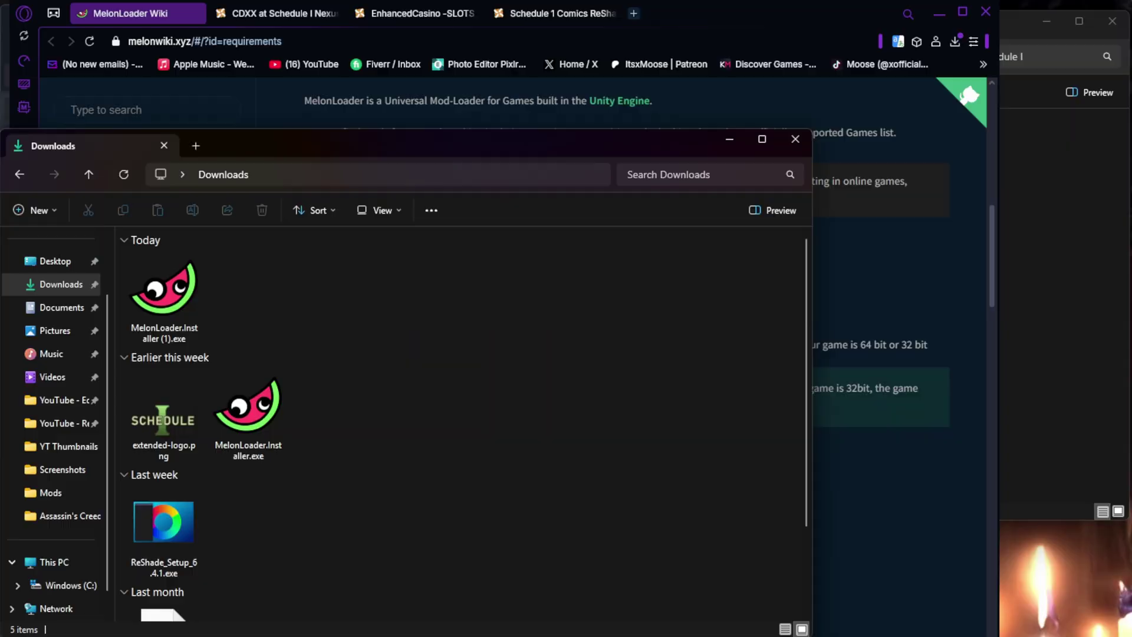
pyautogui.doubleClick(175, 304)
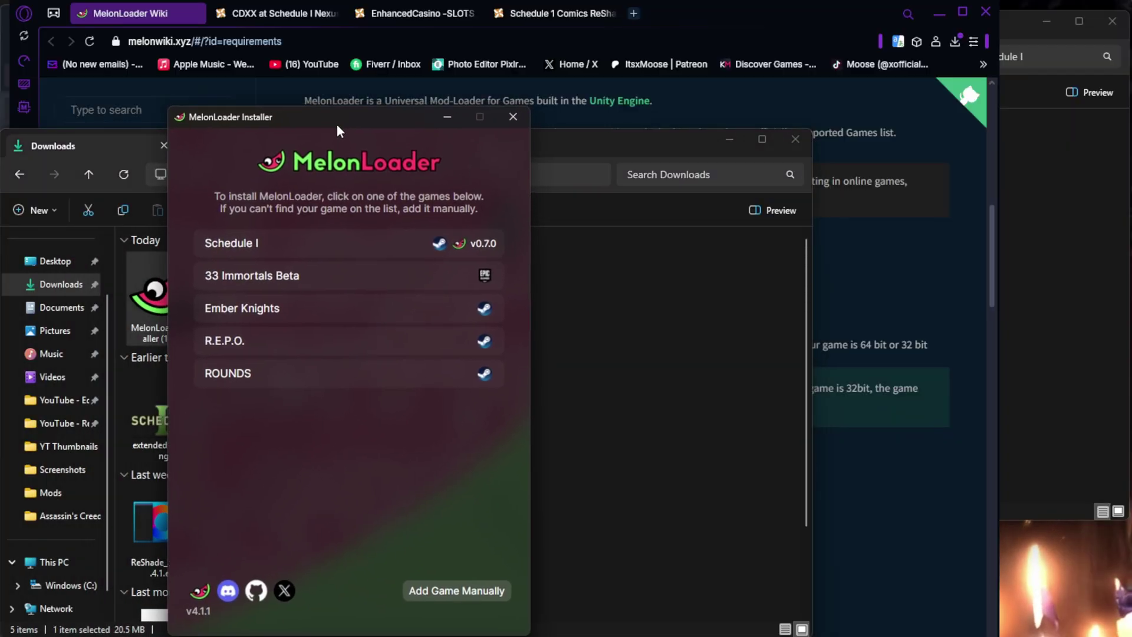
pyautogui.moveTo(337, 124); pyautogui.dragTo(415, 94)
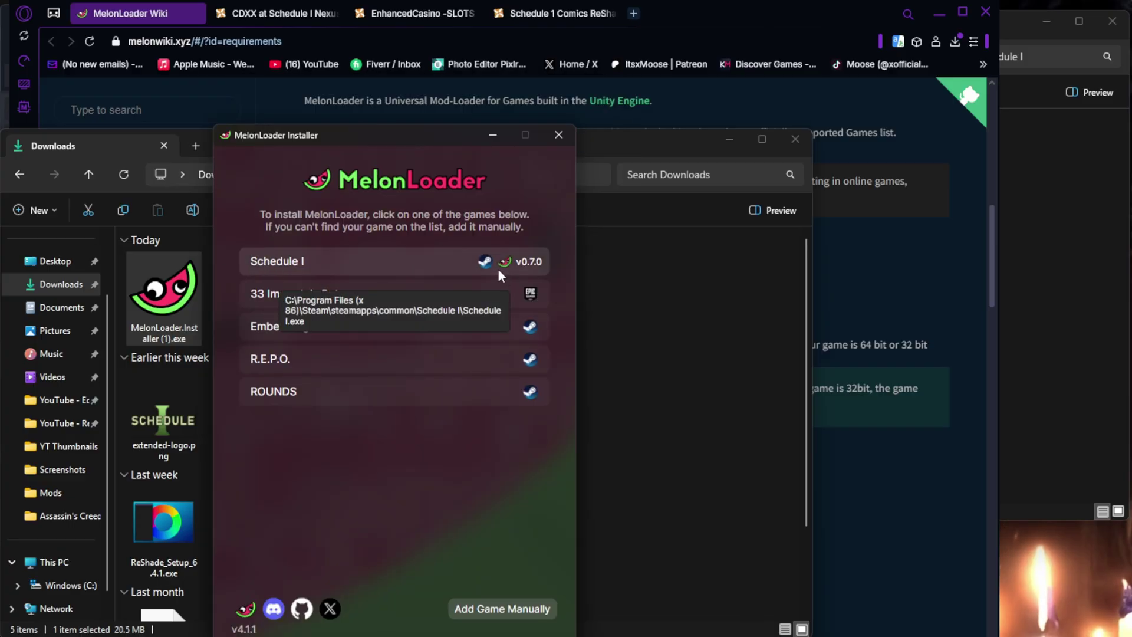
pyautogui.click(521, 612)
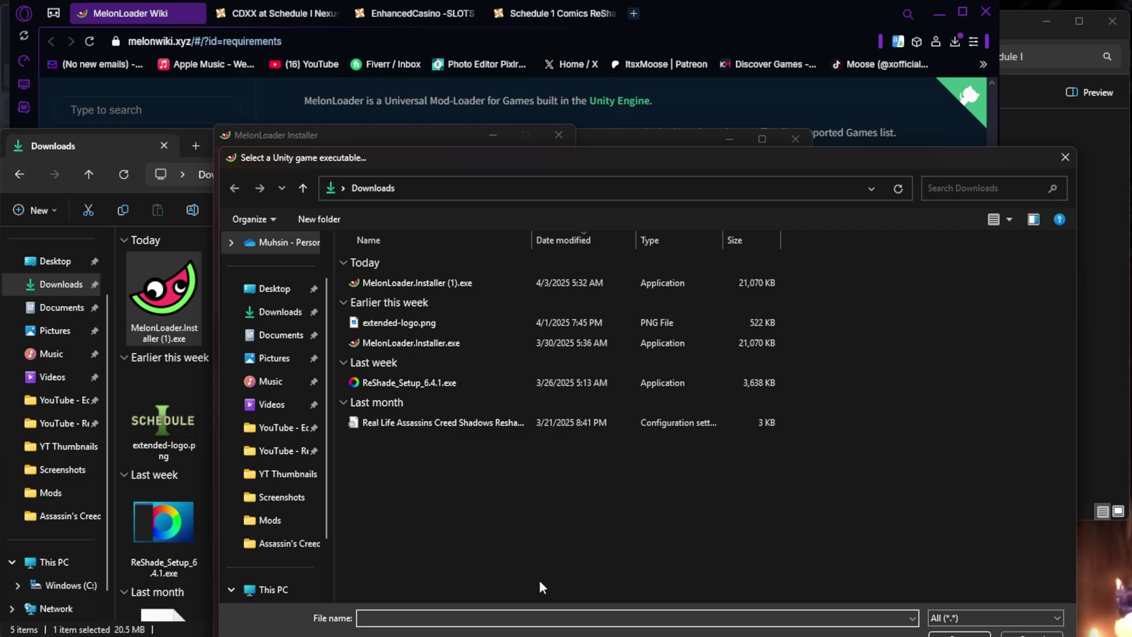
pyautogui.scroll(-1, 313, 494)
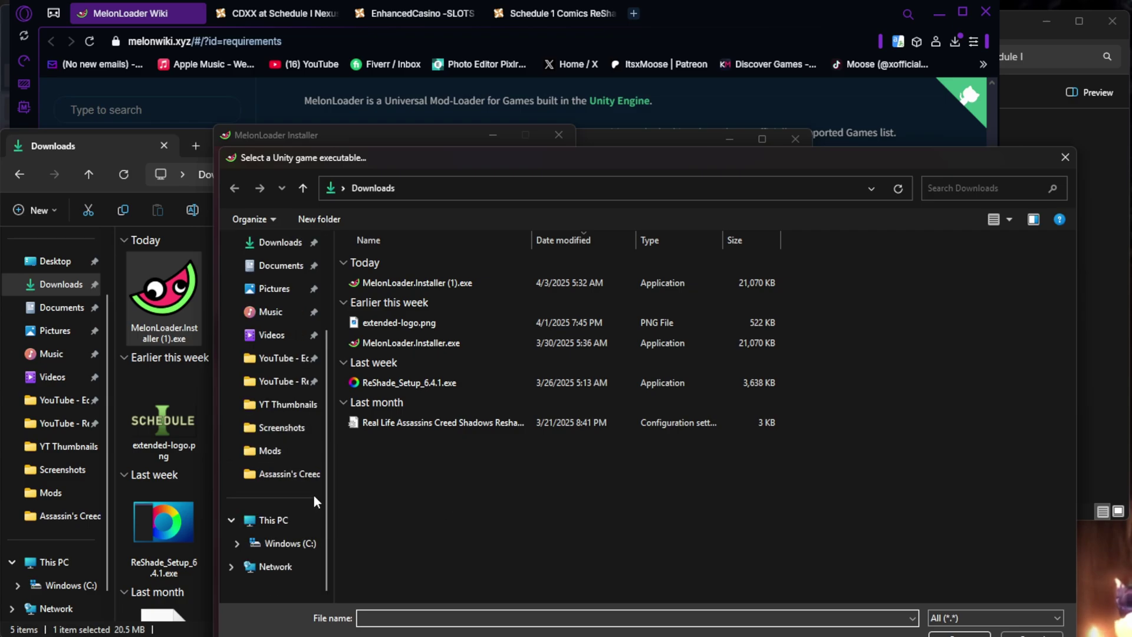
pyautogui.click(275, 521)
pyautogui.doubleClick(450, 275)
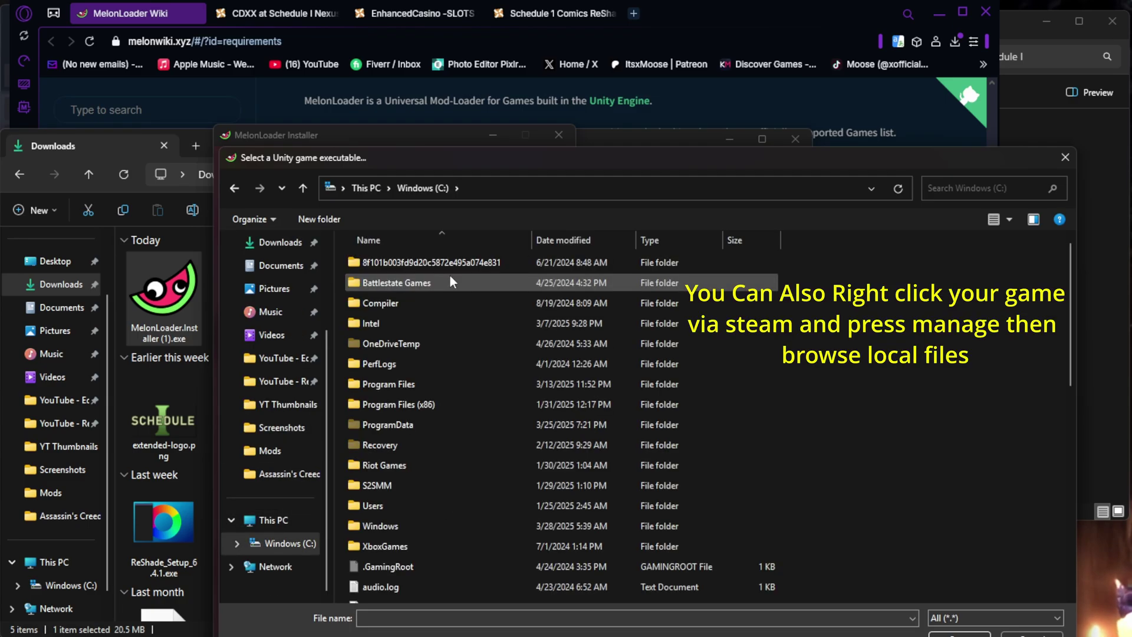
pyautogui.doubleClick(446, 405)
pyautogui.scroll(-5, 485, 345)
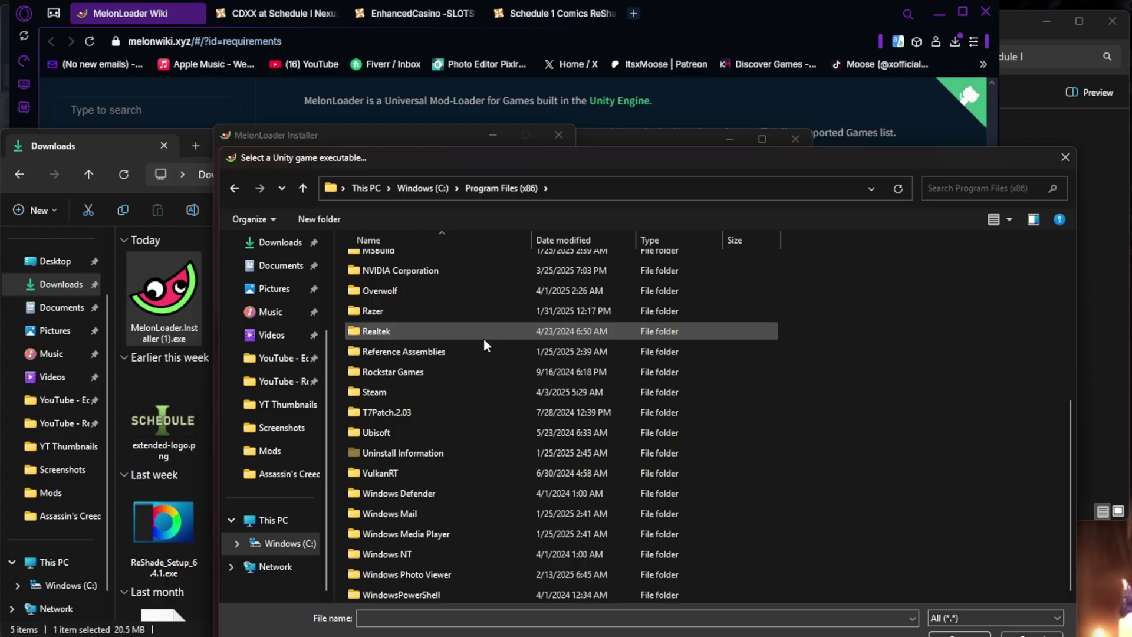
pyautogui.doubleClick(394, 392)
pyautogui.scroll(-2, 412, 471)
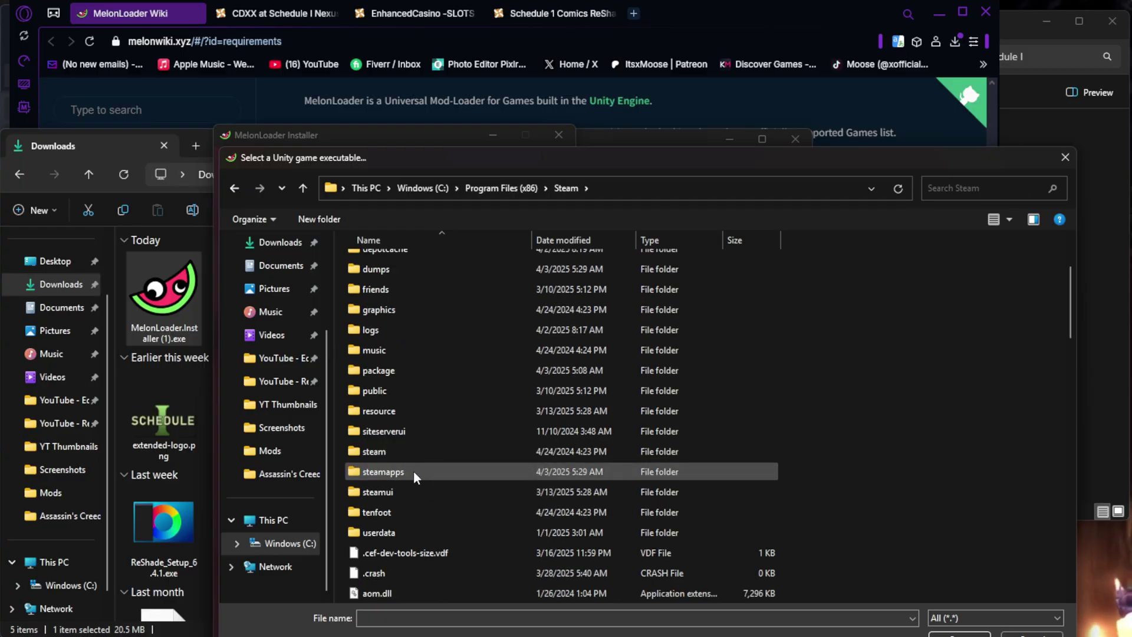
pyautogui.doubleClick(412, 471)
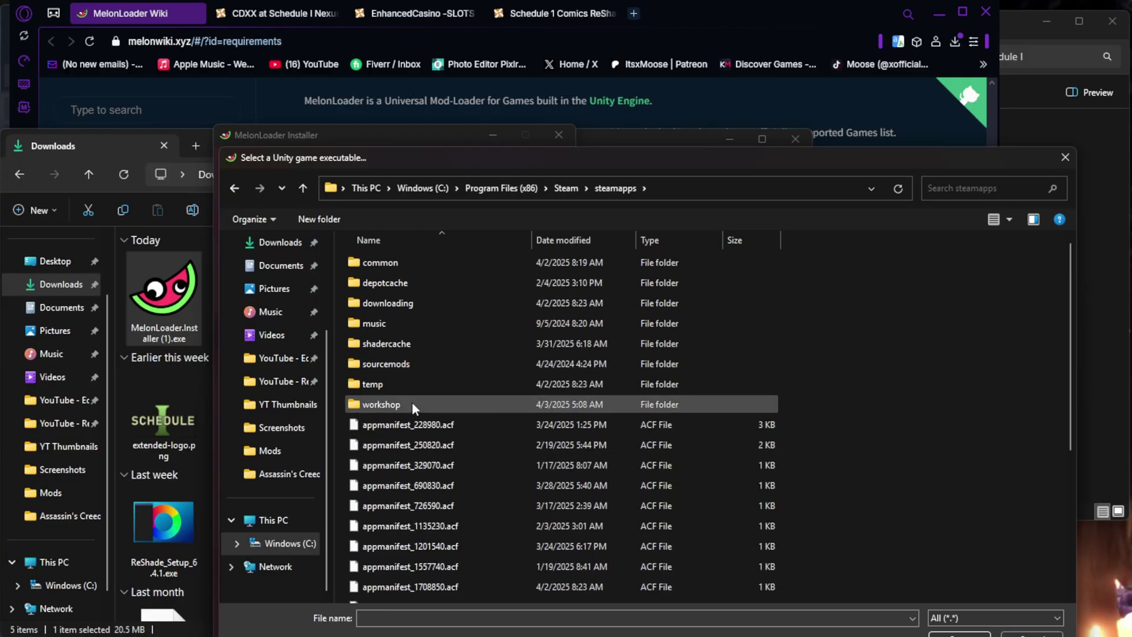
pyautogui.doubleClick(420, 264)
pyautogui.scroll(-10, 421, 313)
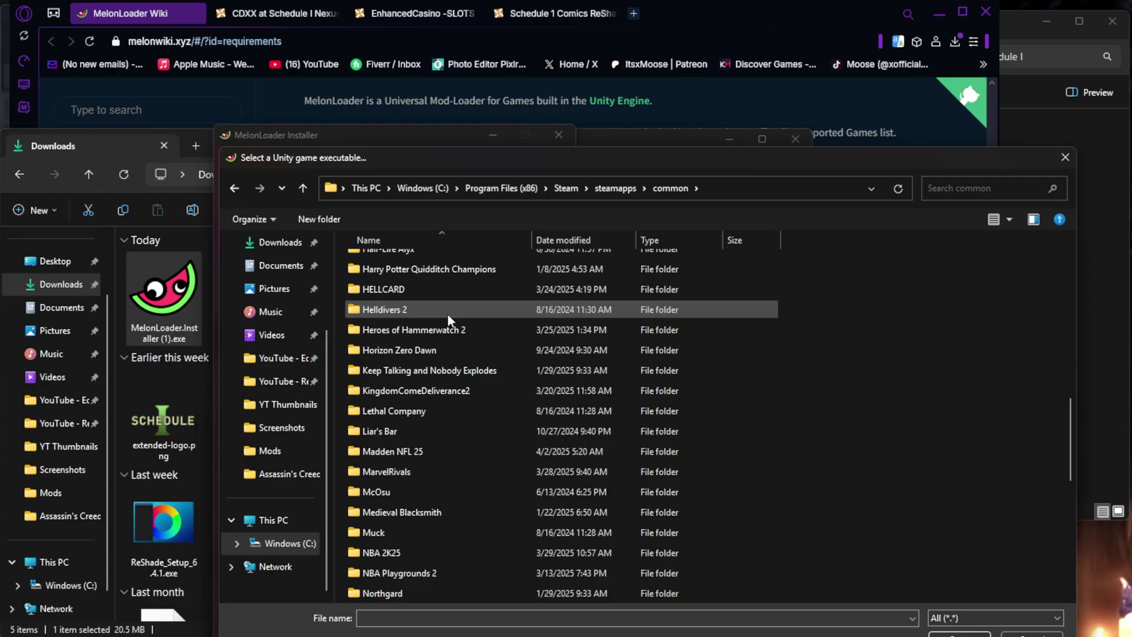
pyautogui.scroll(-10, 451, 321)
pyautogui.doubleClick(418, 328)
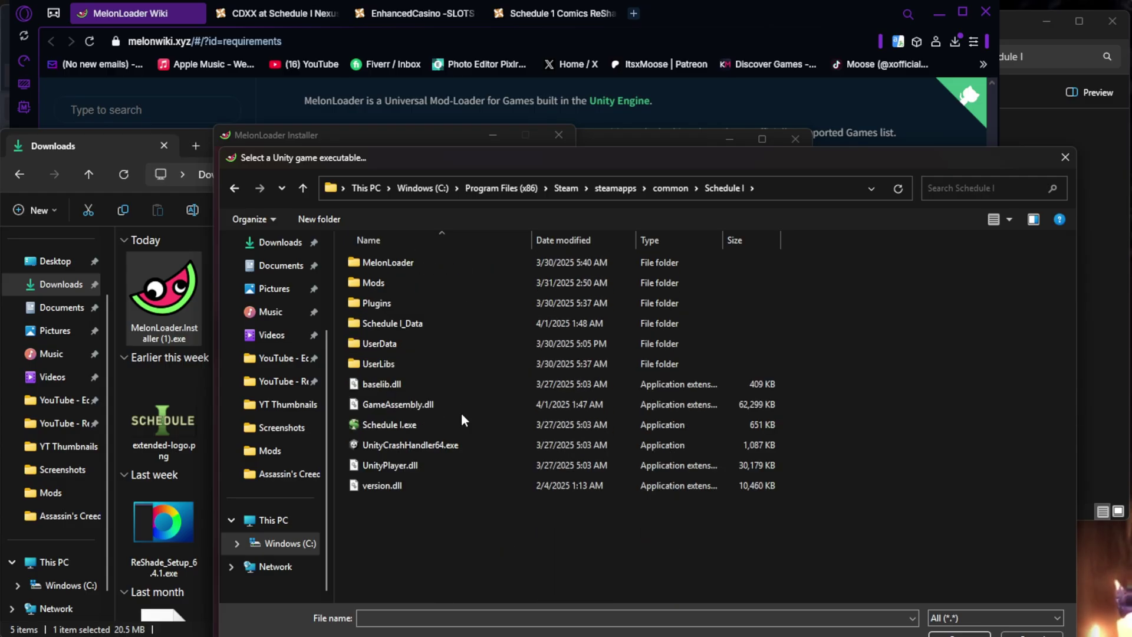
pyautogui.click(1064, 157)
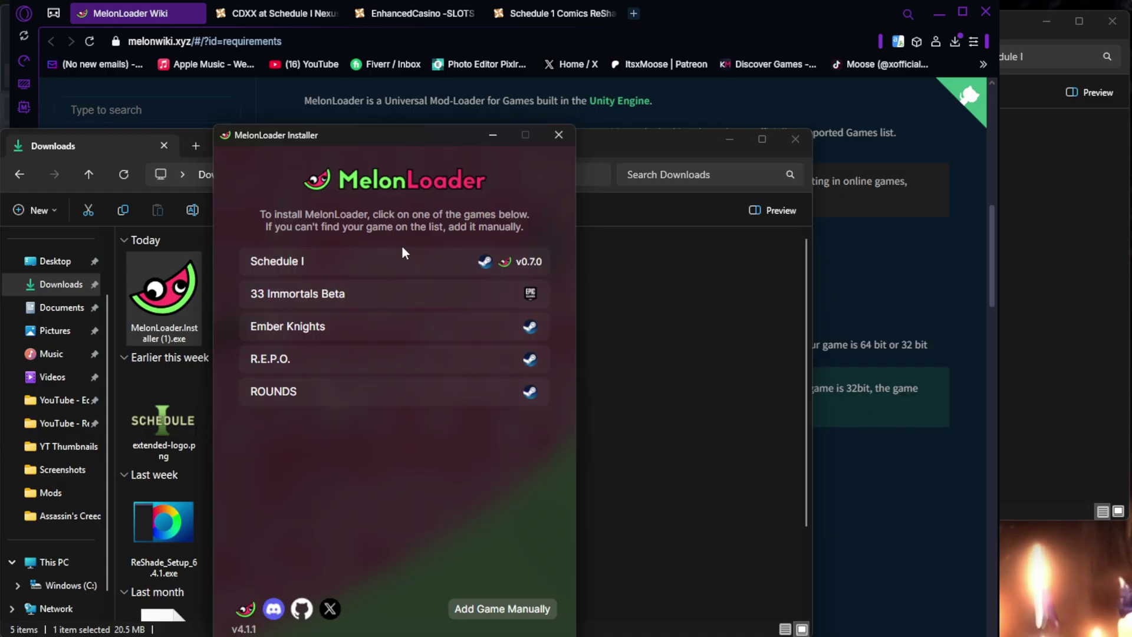
# Step: Reinstall MelonLoader 0.7.0 for Schedule I with mods and settings kept, and close the installer
pyautogui.click(389, 253)
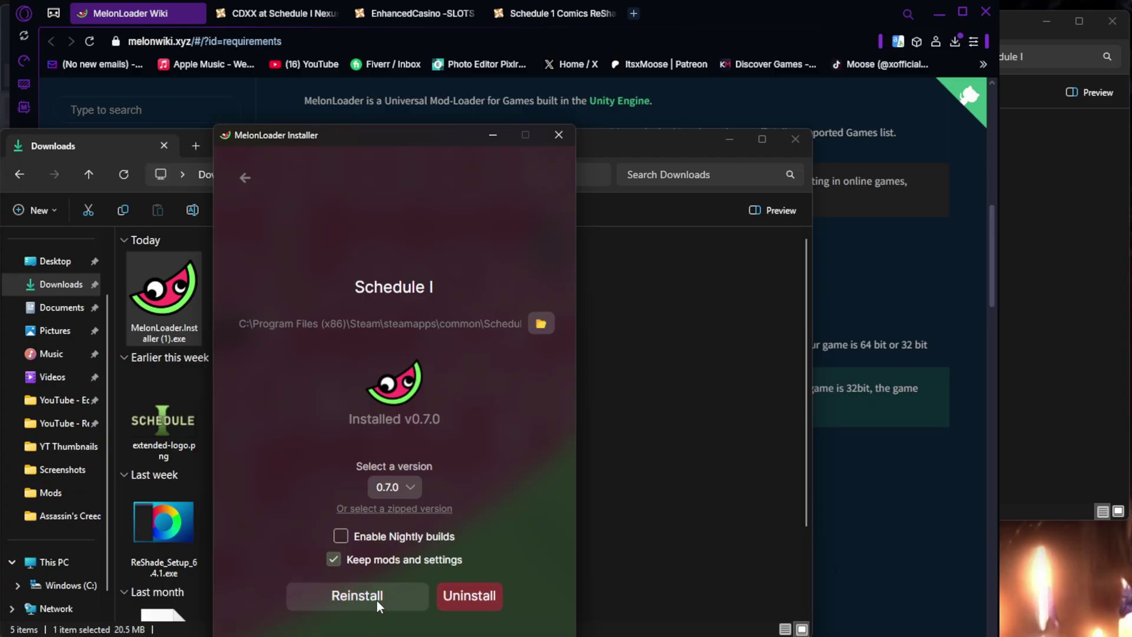
pyautogui.click(377, 596)
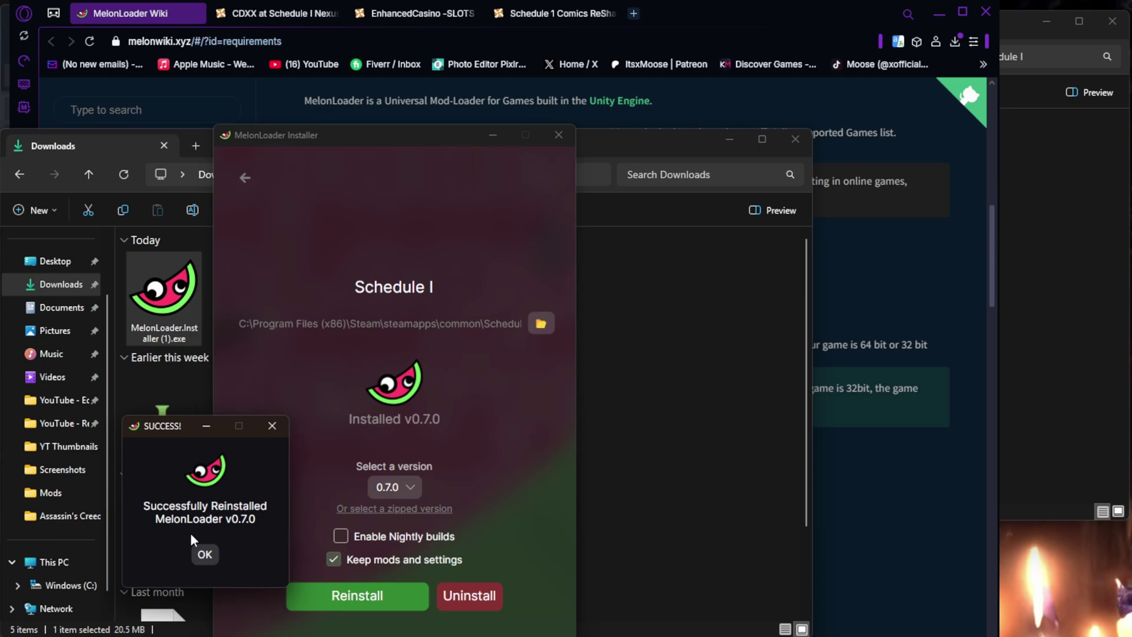
pyautogui.click(204, 554)
pyautogui.click(558, 135)
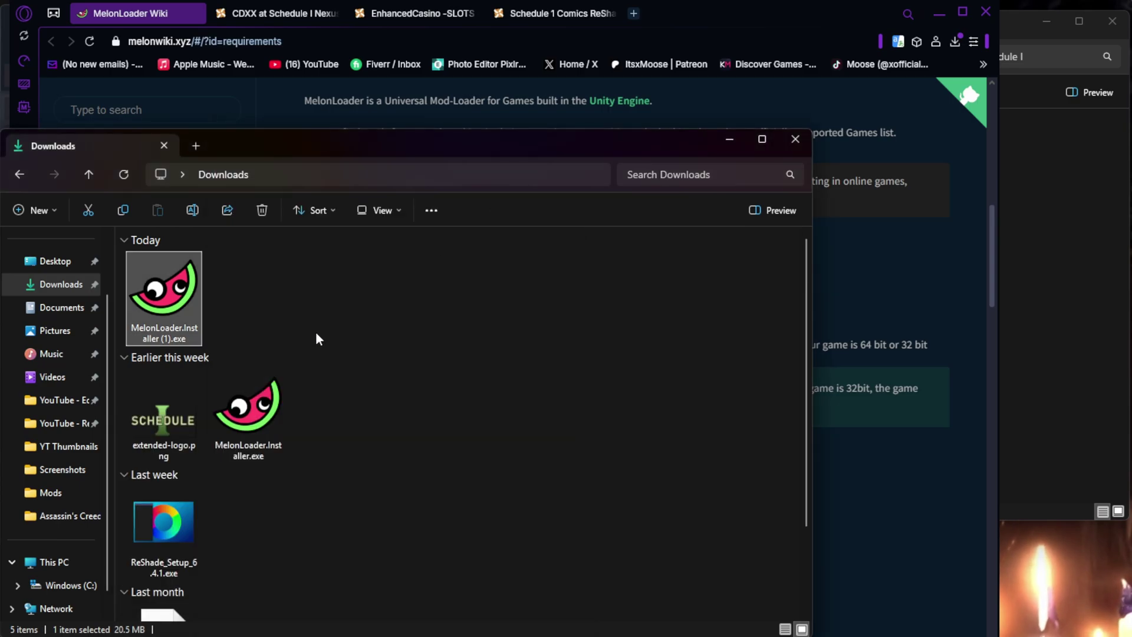
# Step: Switch to Steam, browse Schedule I's local files, and open the Mods folder inside the game directory
pyautogui.hotkey('alt', 'Tab')
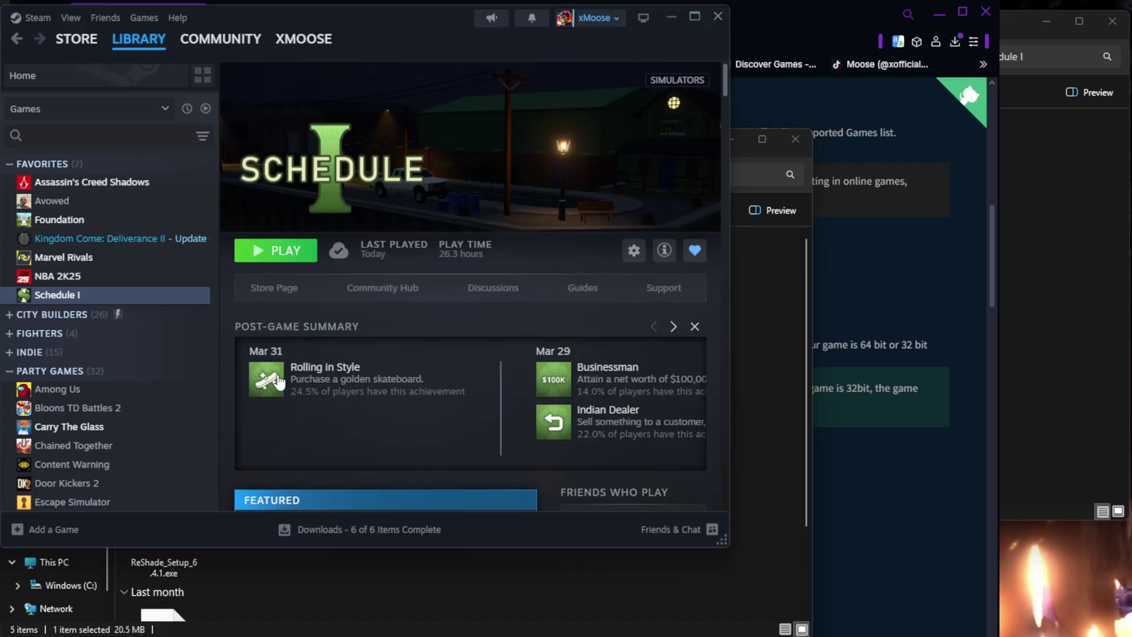
pyautogui.rightClick(81, 293)
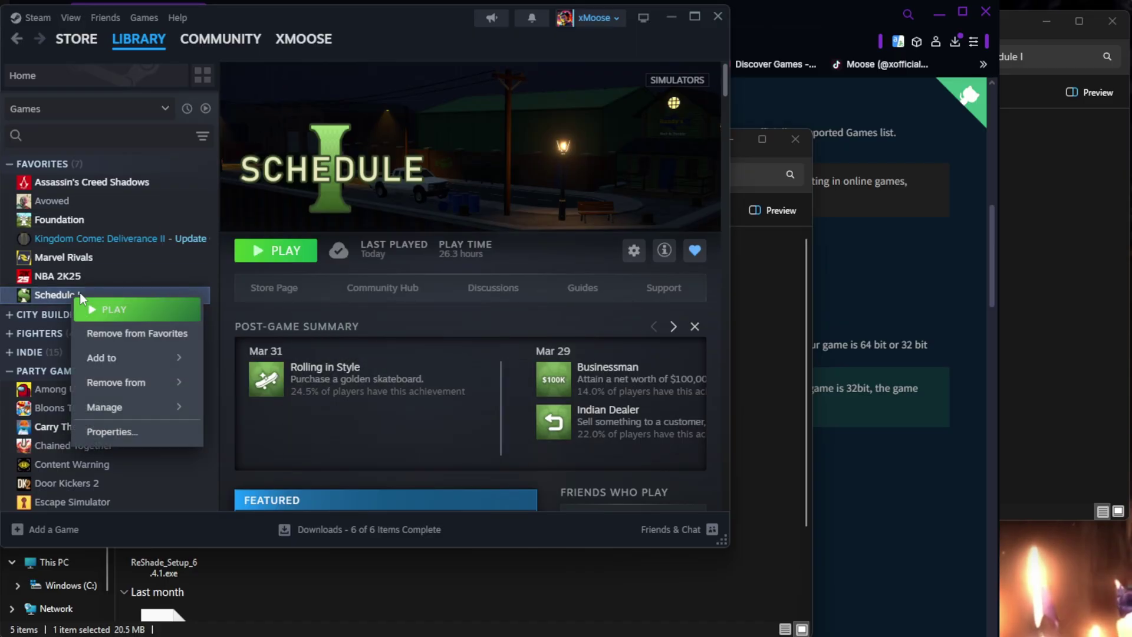
pyautogui.moveTo(106, 413)
pyautogui.click(254, 432)
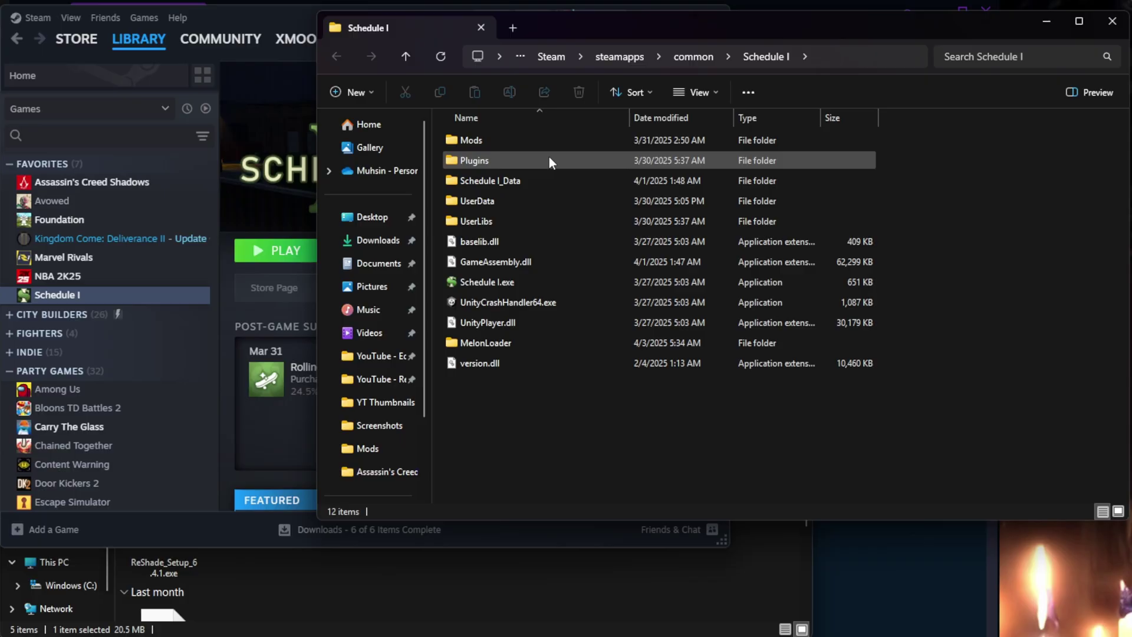
pyautogui.doubleClick(535, 136)
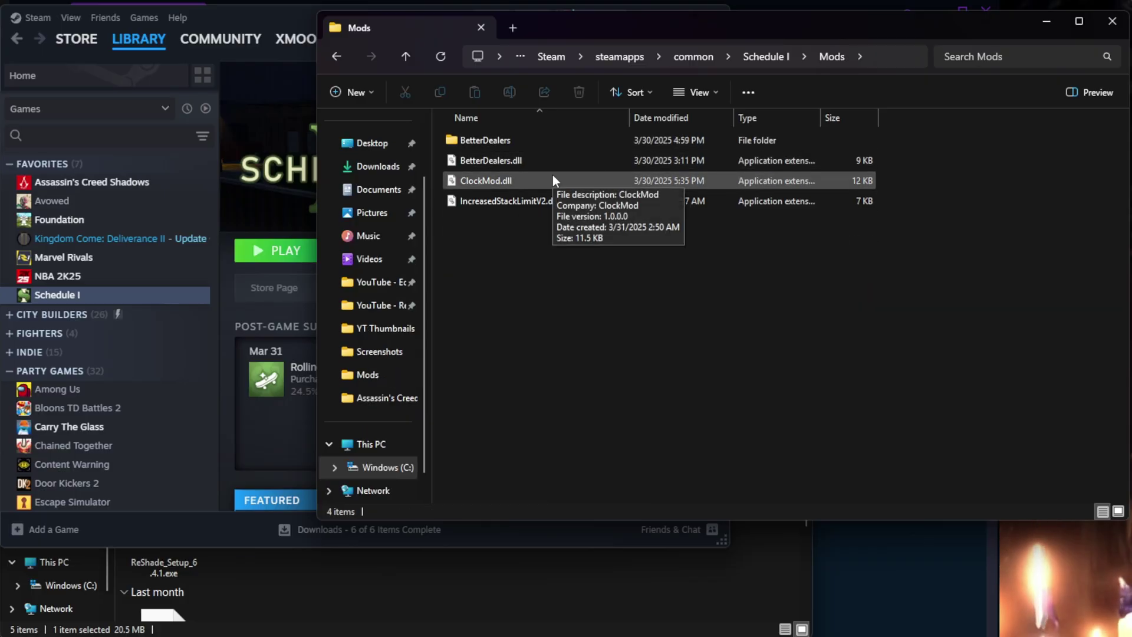
pyautogui.moveTo(641, 30); pyautogui.dragTo(650, 140)
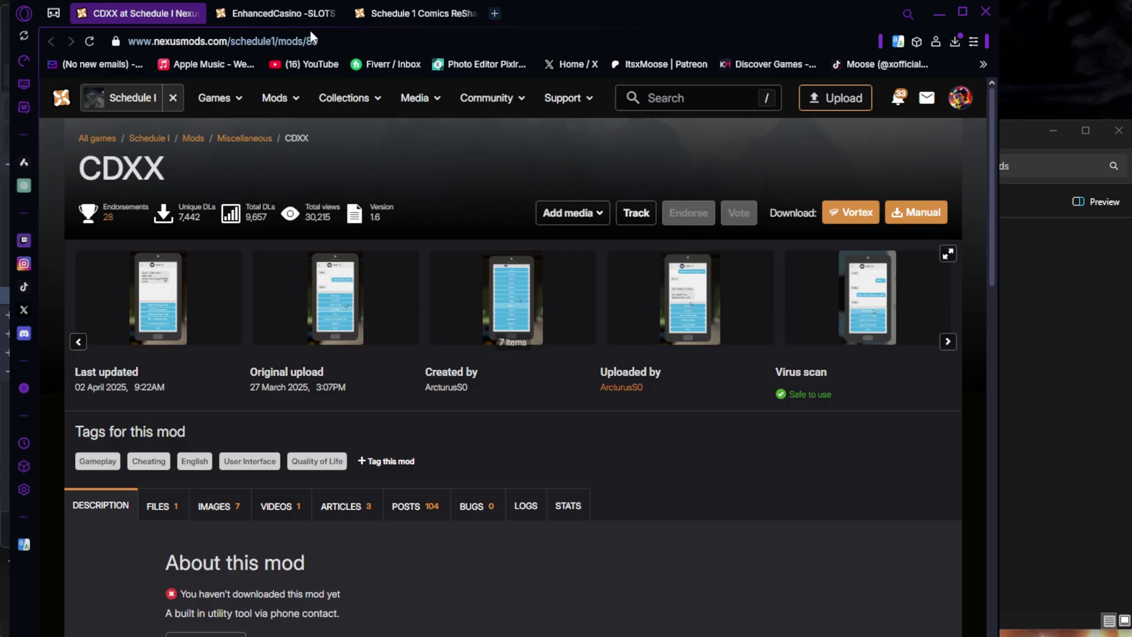
# Step: Look through the CDXX mod's images on Nexus Mods and manually download its main file using the slow download option
pyautogui.click(215, 321)
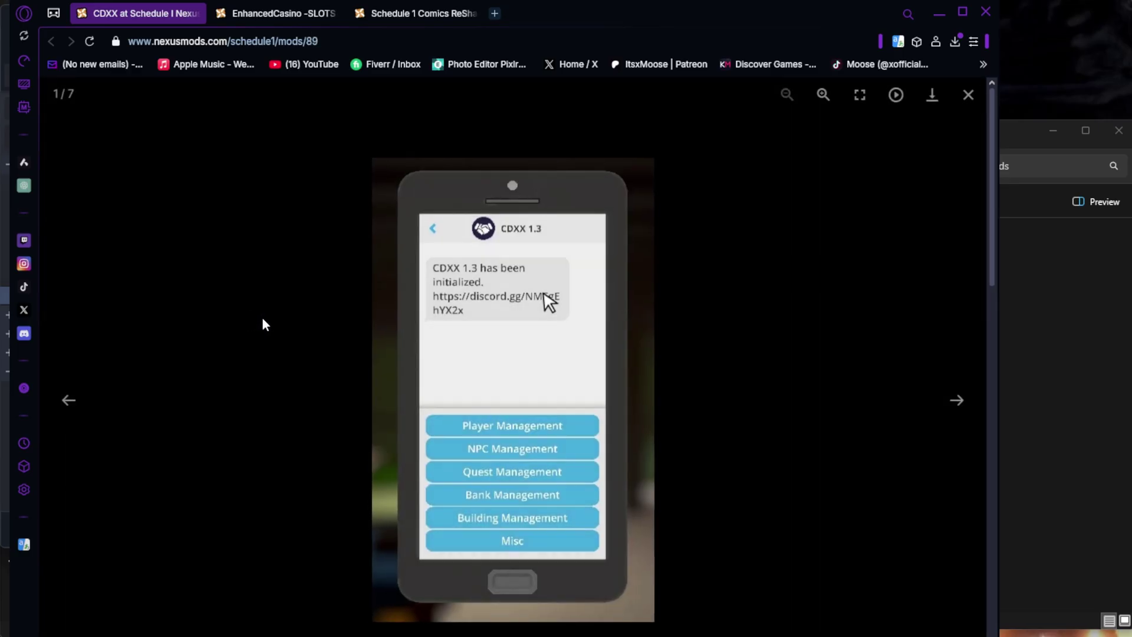
pyautogui.click(955, 402)
pyautogui.click(955, 402)
pyautogui.click(955, 402)
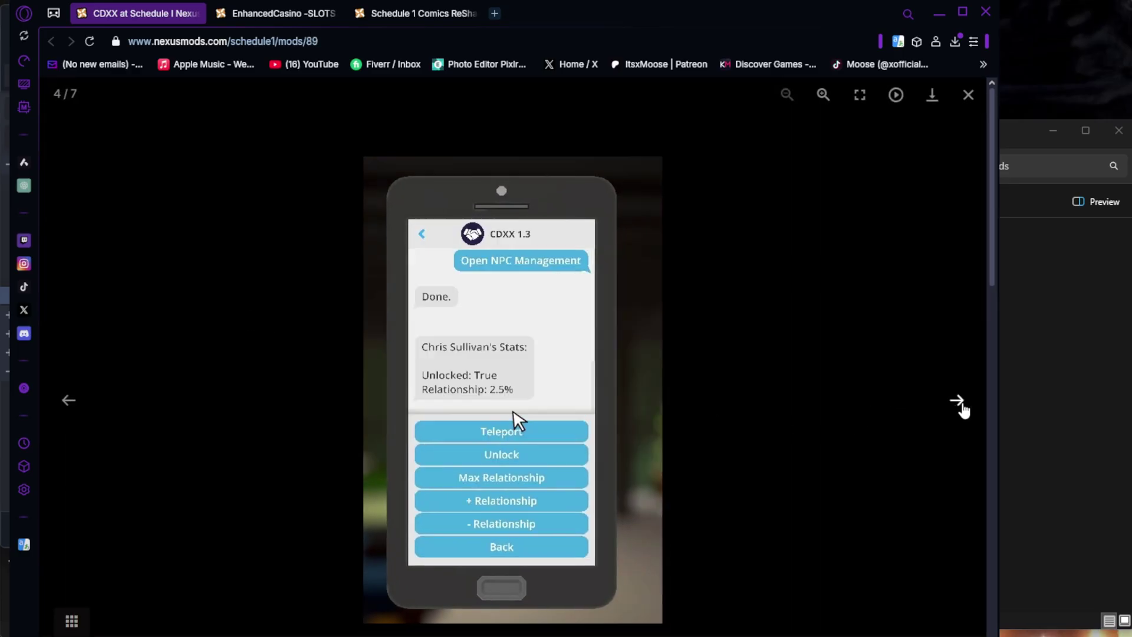
pyautogui.click(965, 94)
pyautogui.scroll(-4, 510, 435)
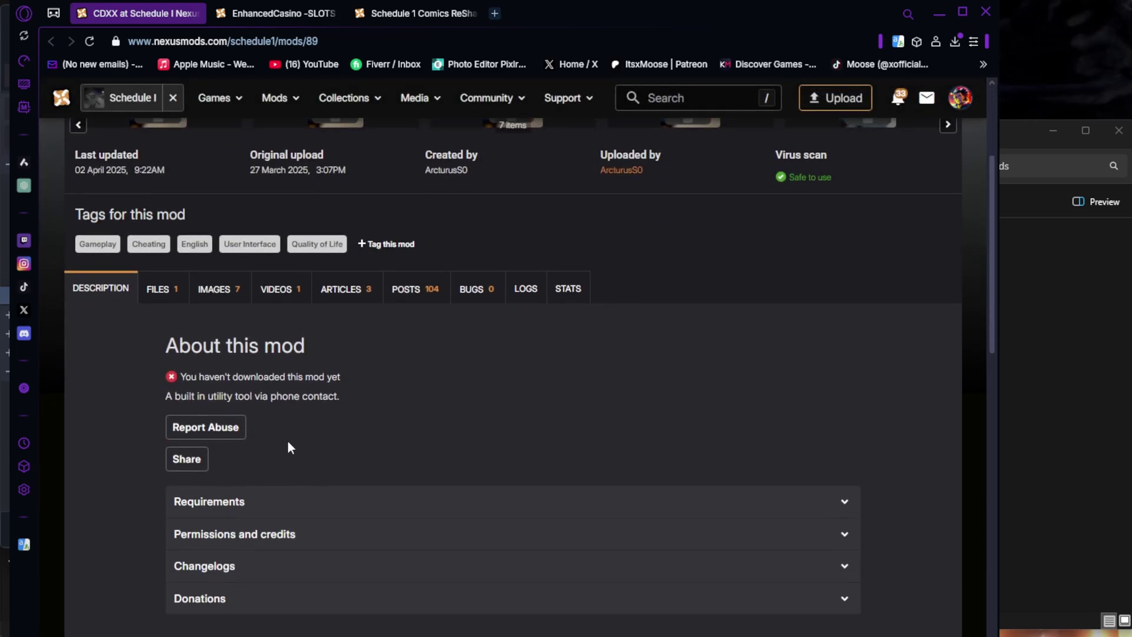
pyautogui.click(157, 289)
pyautogui.click(414, 563)
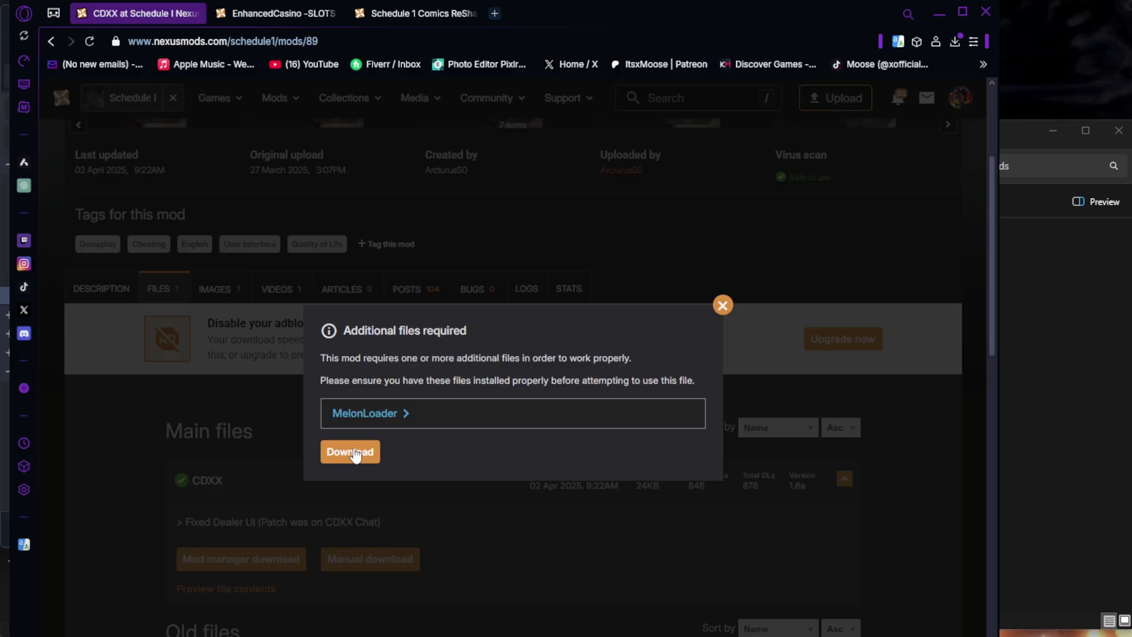
pyautogui.click(353, 451)
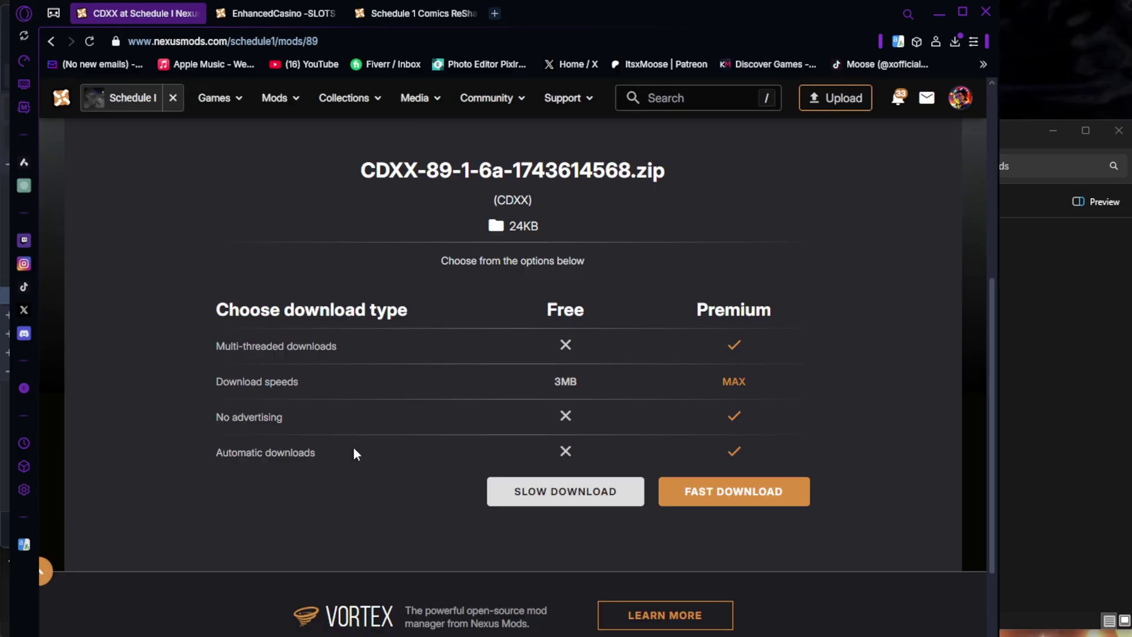
pyautogui.click(531, 491)
# Step: Download the EnhancedCasino mod's main file from its Nexus Mods page
pyautogui.click(282, 15)
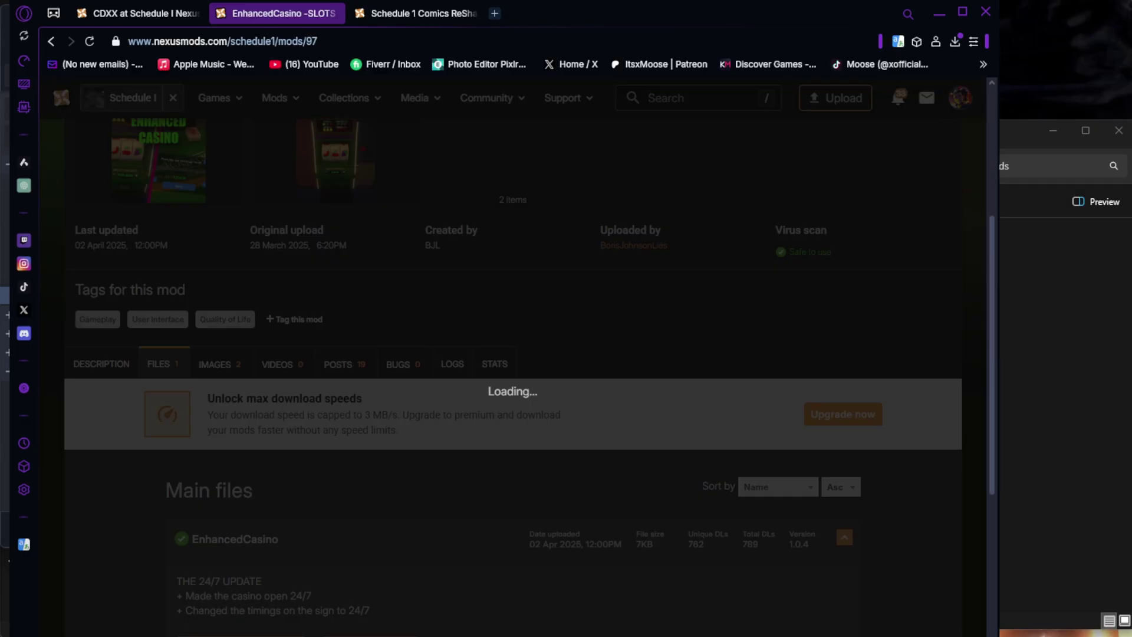
pyautogui.click(362, 454)
pyautogui.click(350, 451)
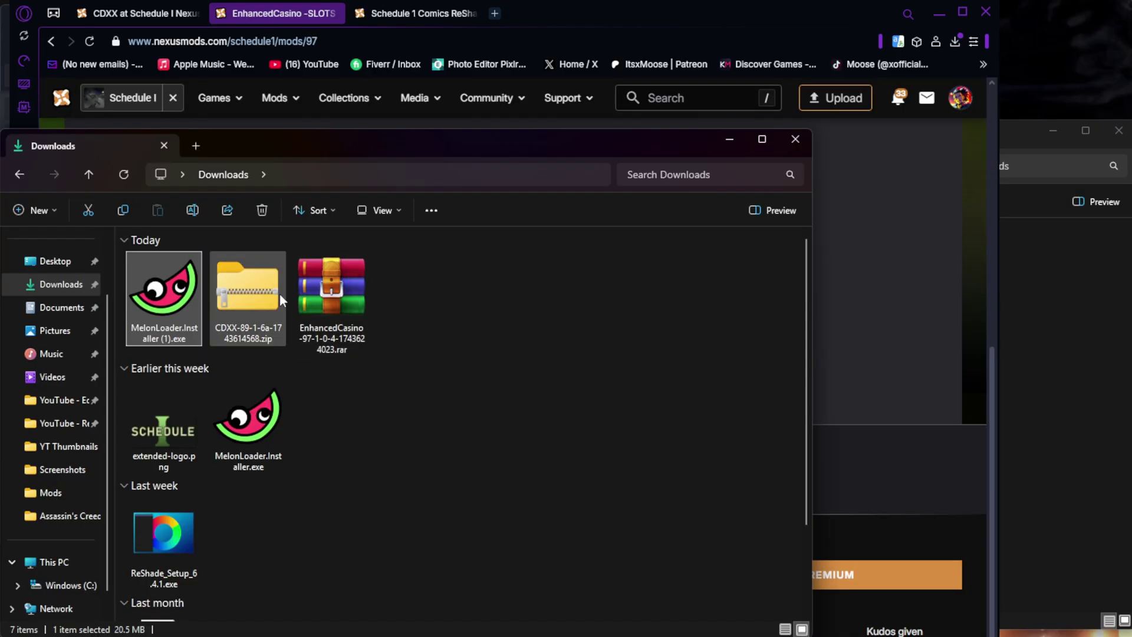
# Step: Extract the CDXX-89-1-6a-1743614568.zip archive into its own folder inside Downloads
pyautogui.click(279, 295)
pyautogui.rightClick(279, 295)
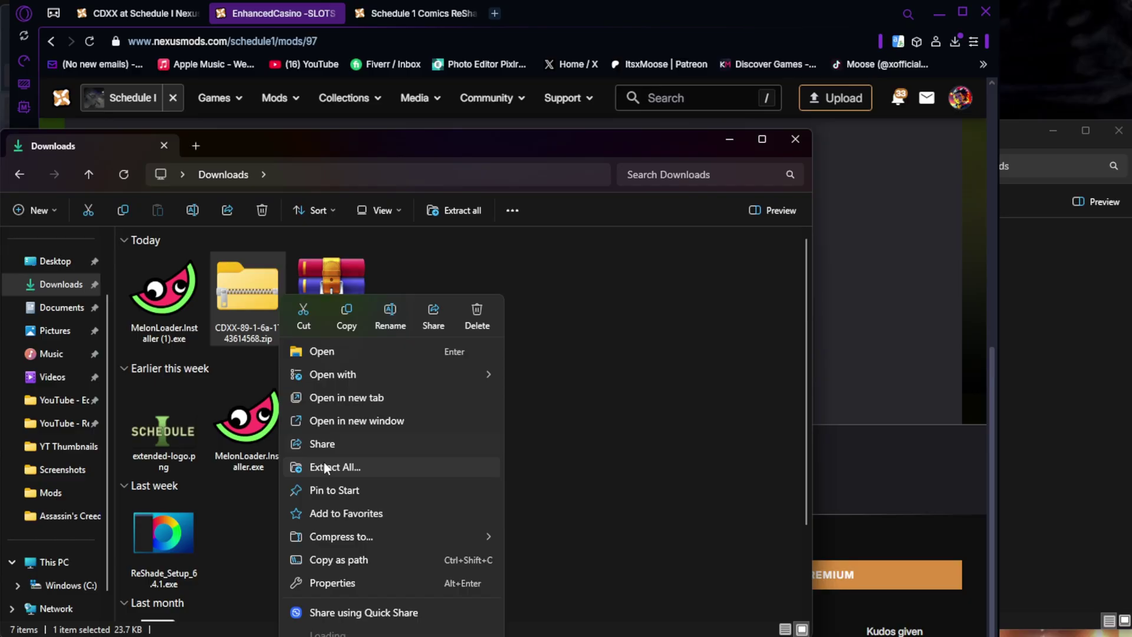
pyautogui.click(331, 467)
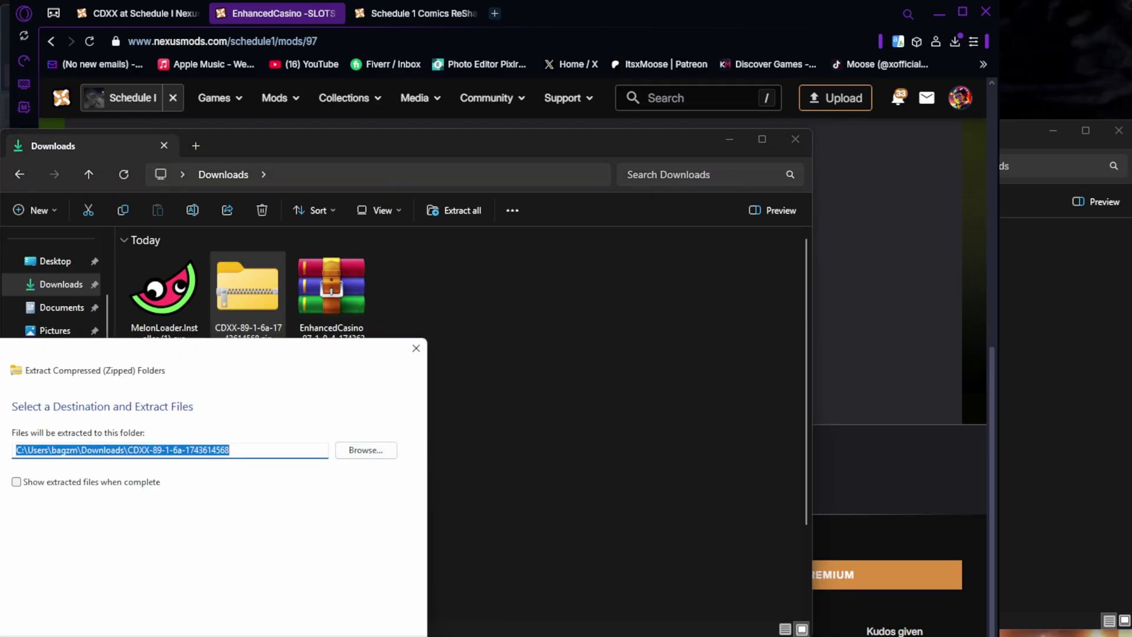
pyautogui.press('Return')
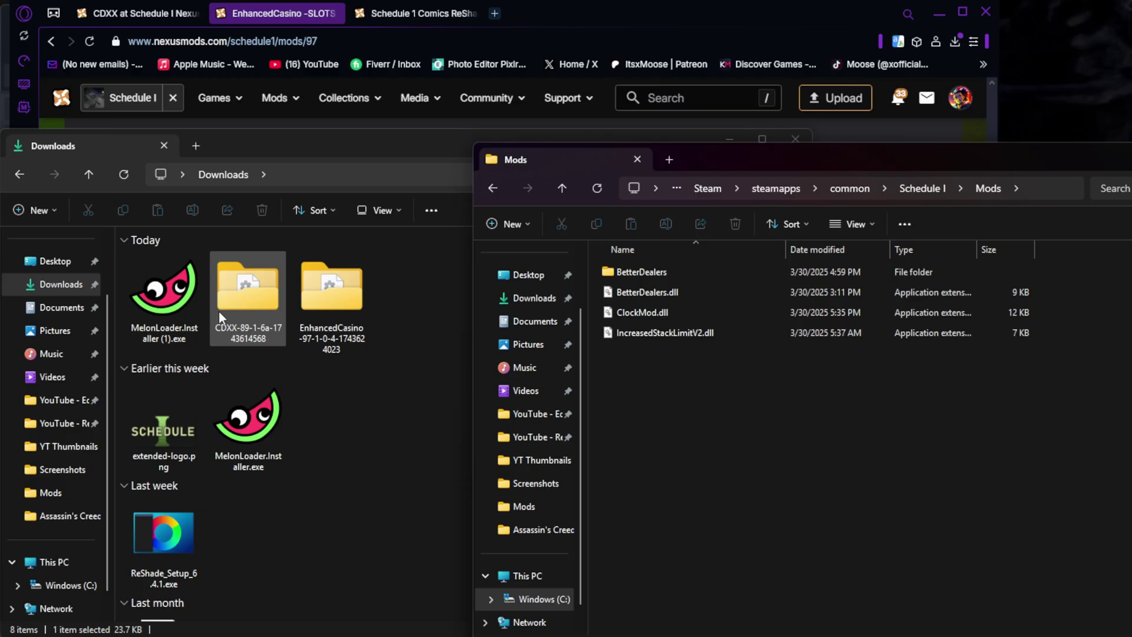
# Step: Move EnhancedCasino.dll and CDXX.dll from their extracted folders into Schedule I's Mods folder
pyautogui.click(317, 316)
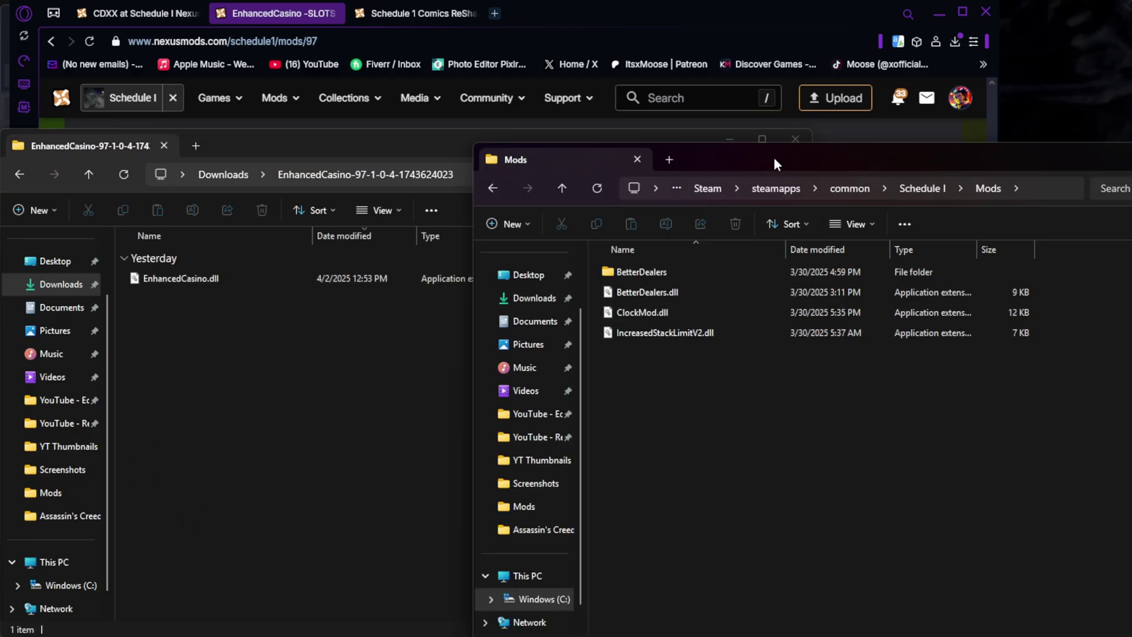
pyautogui.click(329, 154)
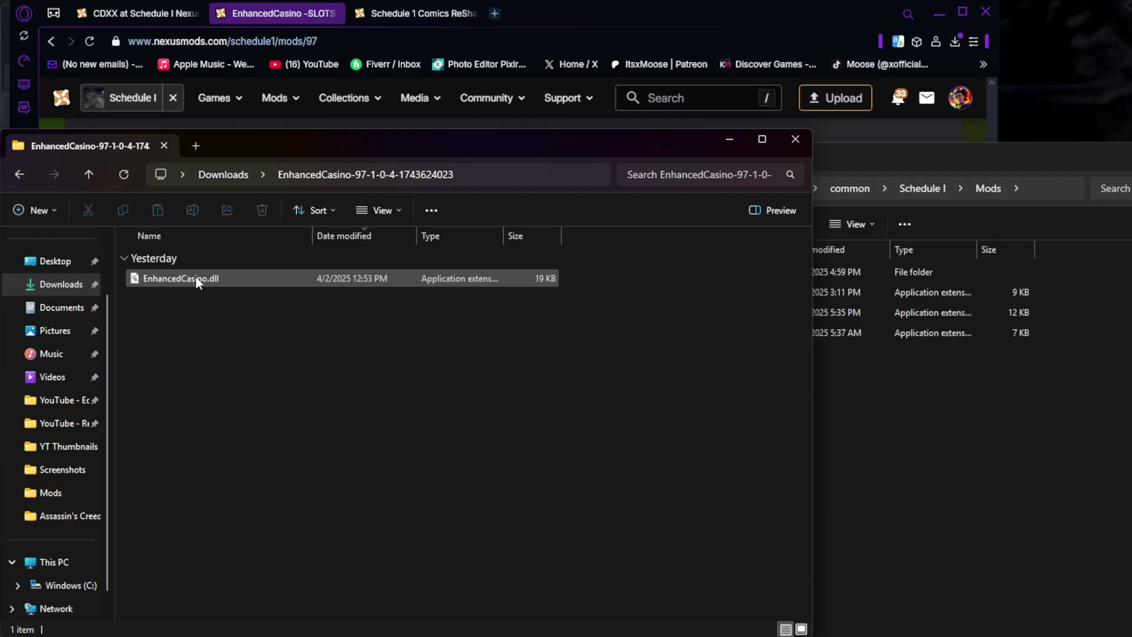
pyautogui.moveTo(196, 277); pyautogui.dragTo(919, 444)
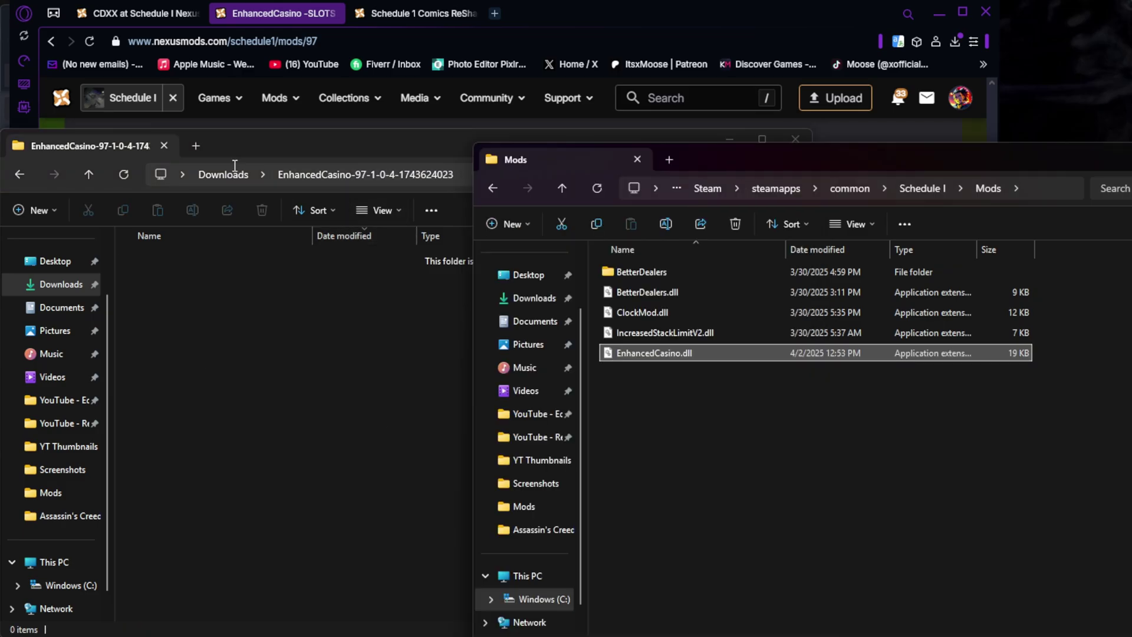
pyautogui.click(232, 174)
pyautogui.doubleClick(348, 305)
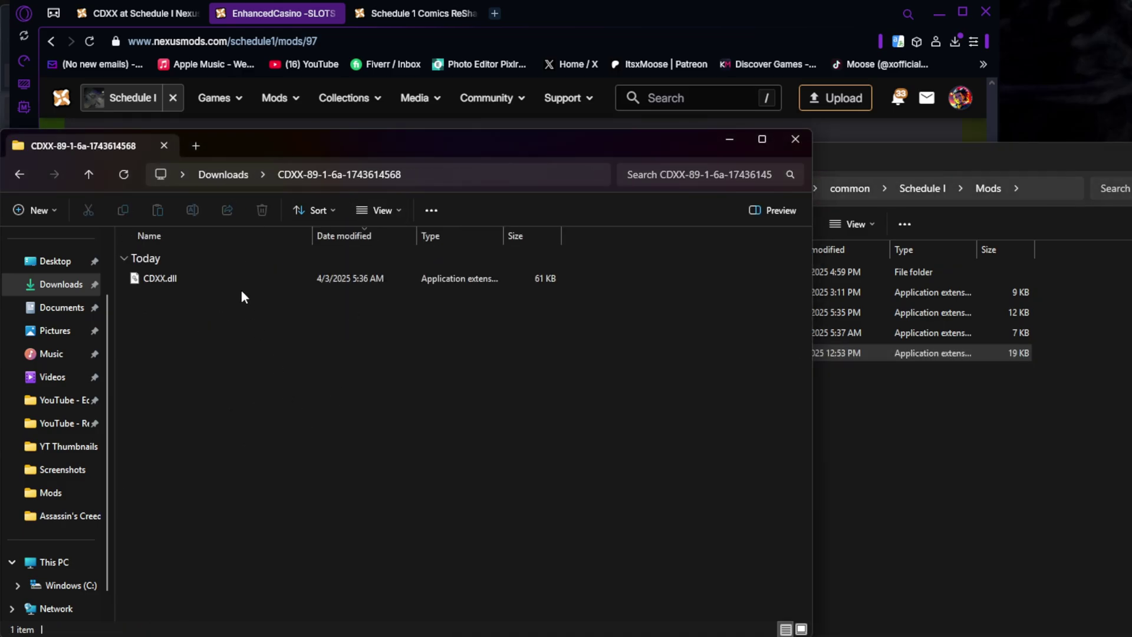
pyautogui.moveTo(215, 279); pyautogui.dragTo(899, 319)
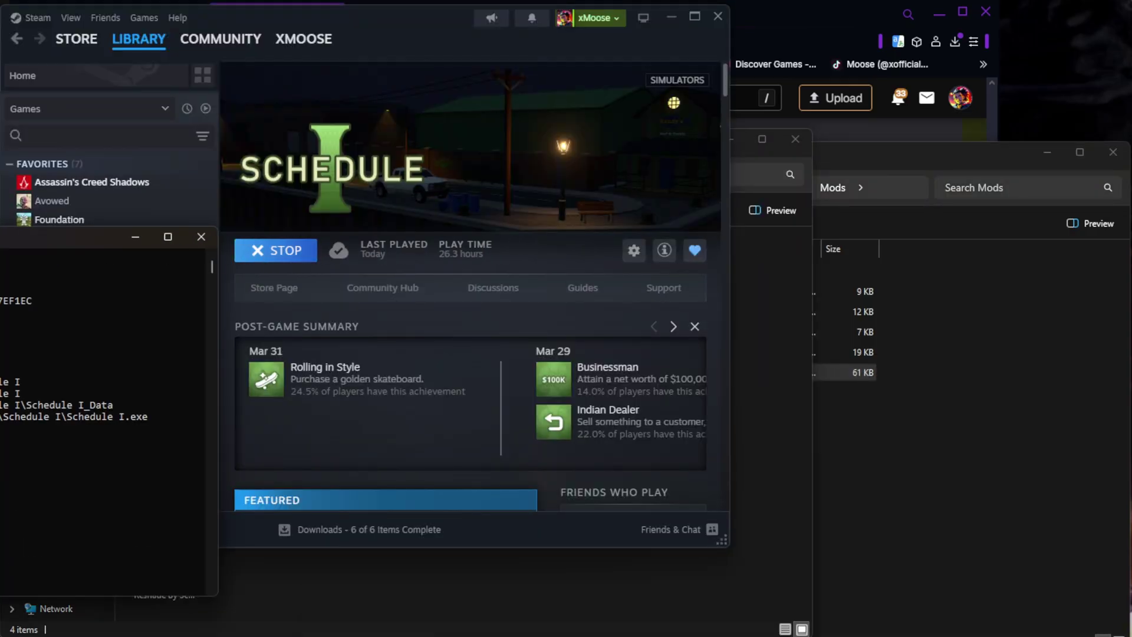
# Step: Move the MelonLoader console window aside, continue the ADs Drug Empire save in Schedule I, and walk outside
pyautogui.moveTo(0, 236); pyautogui.dragTo(265, 30)
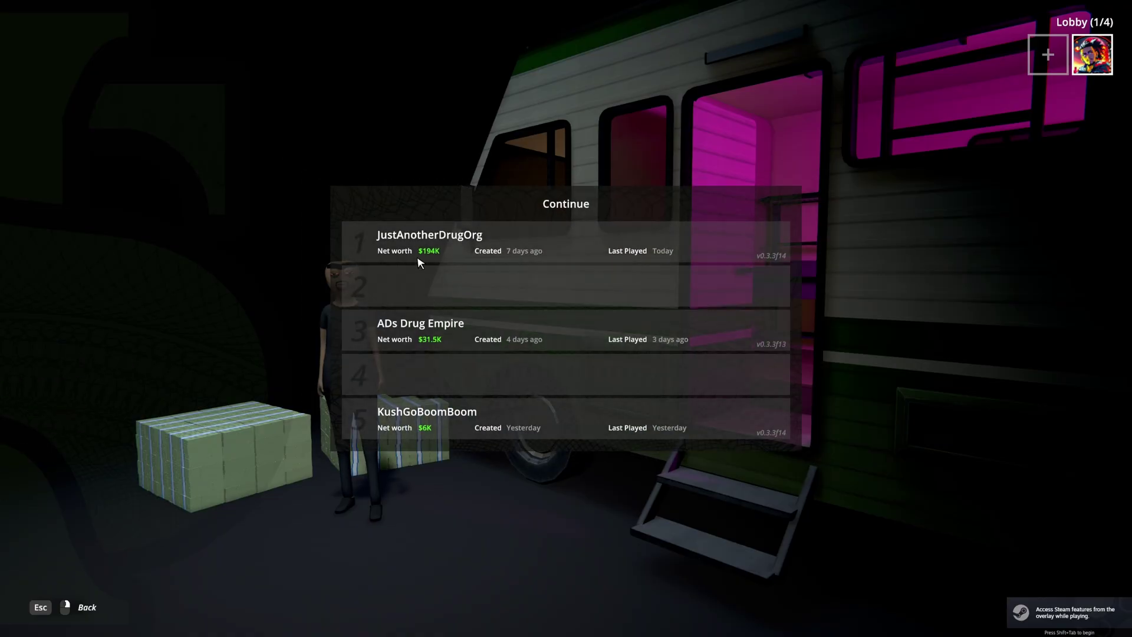
pyautogui.click(465, 342)
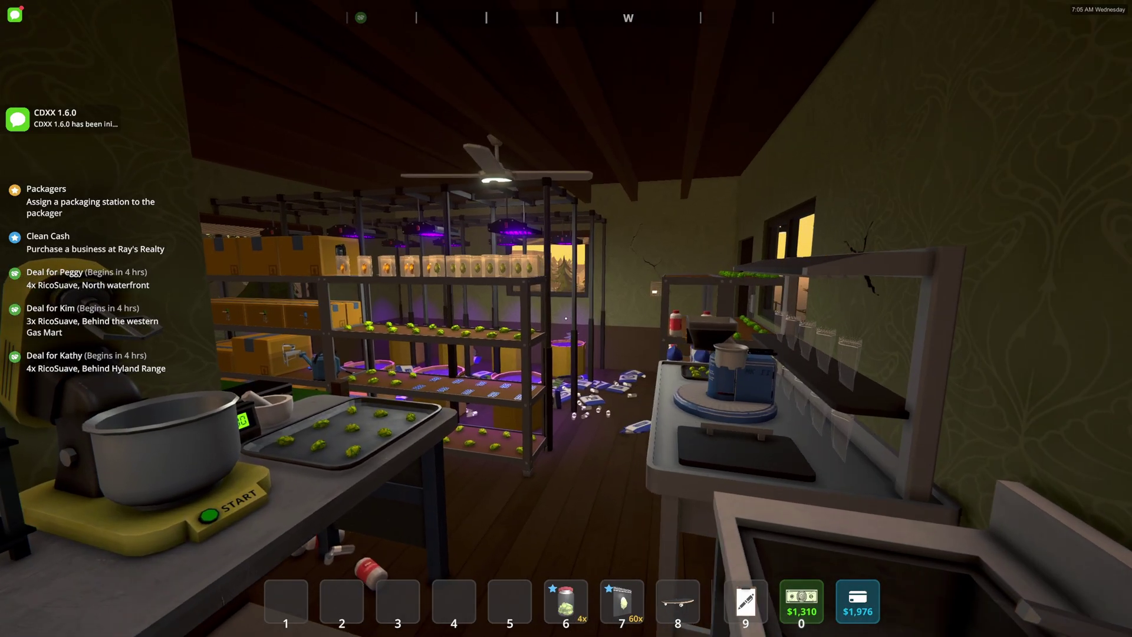
pyautogui.press('w')
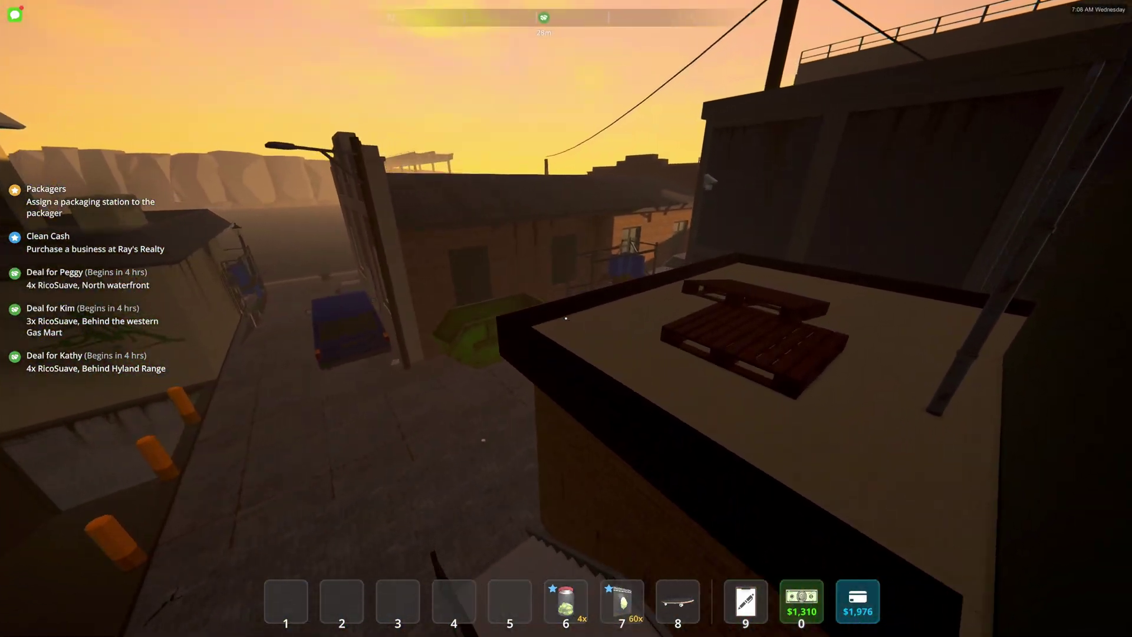
# Step: Set the player's jump power to 100 through Player Management in the phone's CDXX conversation, and put the phone away
pyautogui.press('Tab')
pyautogui.click(518, 224)
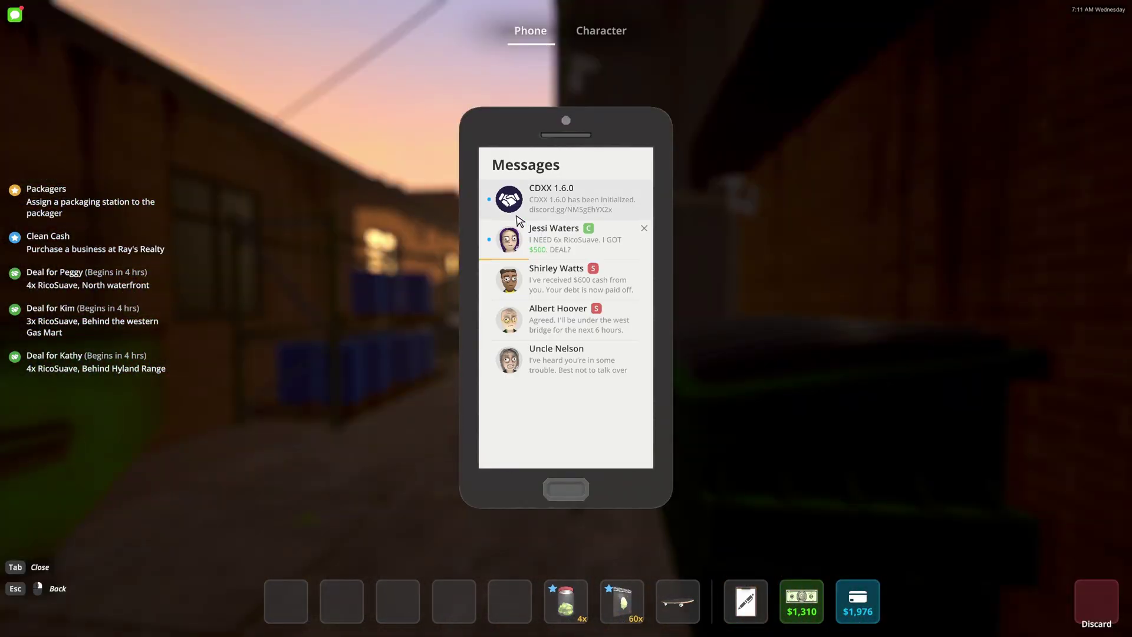
pyautogui.click(561, 200)
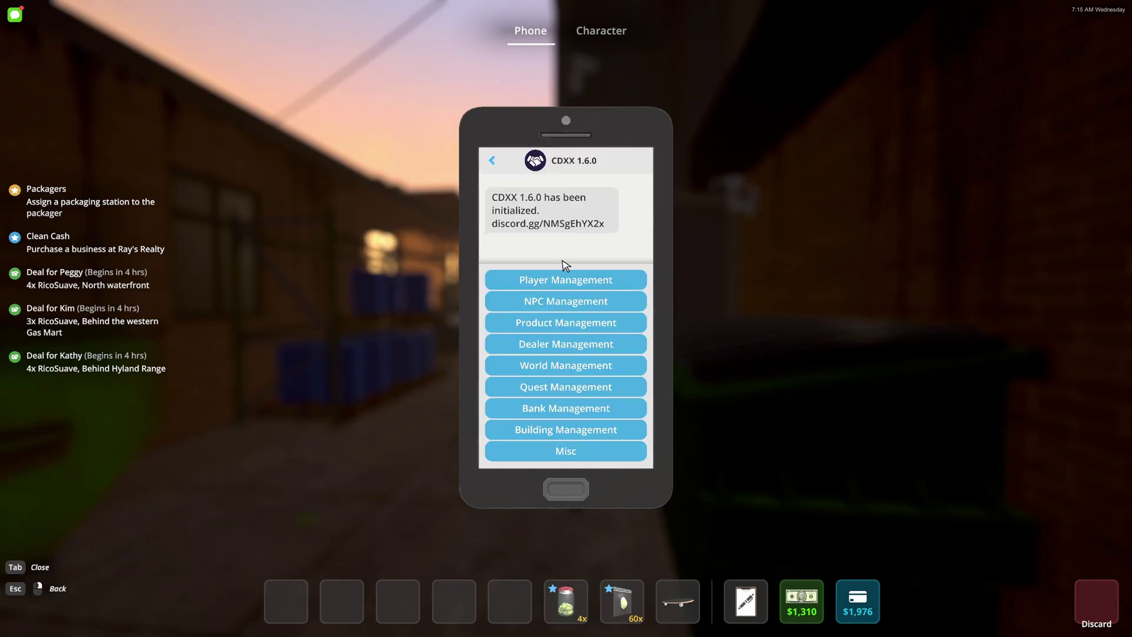
pyautogui.click(587, 283)
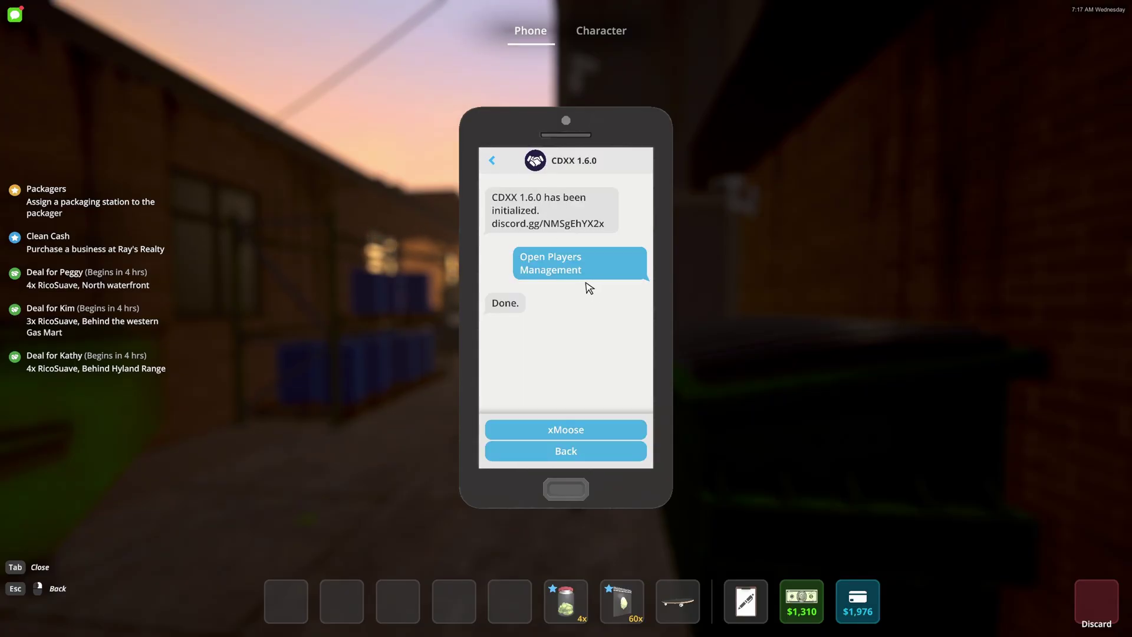
pyautogui.click(577, 420)
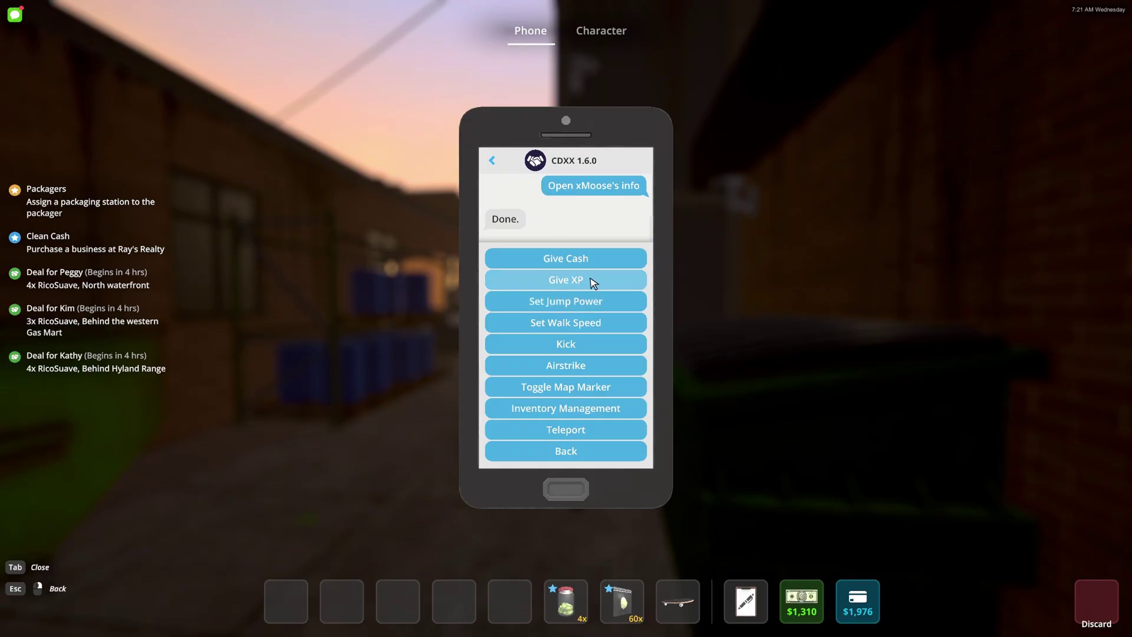
pyautogui.click(583, 302)
pyautogui.write('100')
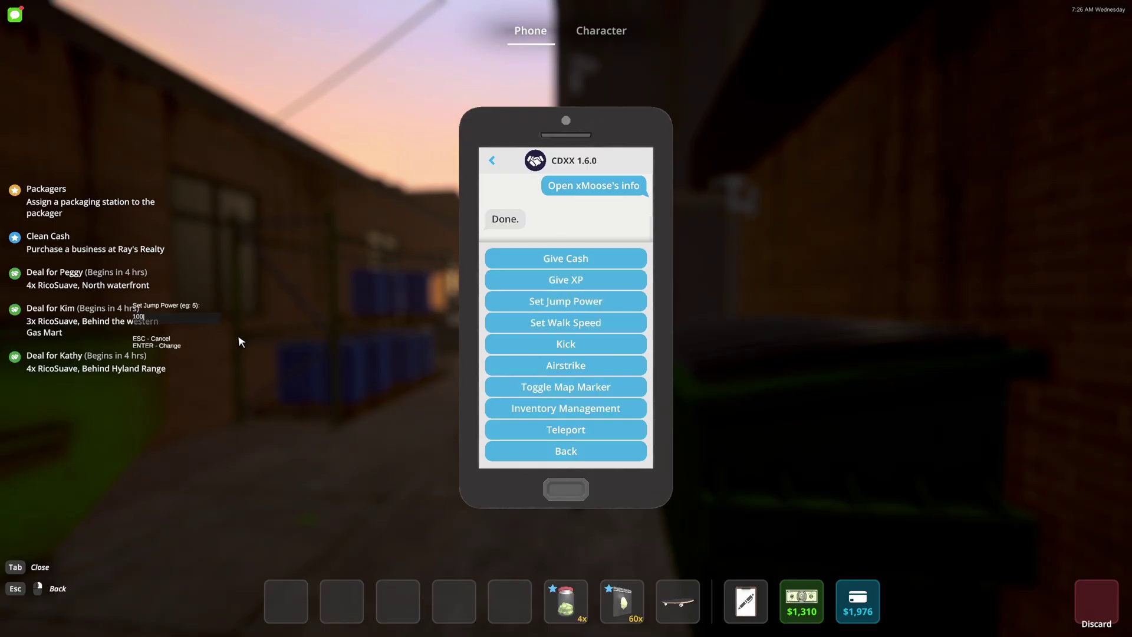
pyautogui.press('Return')
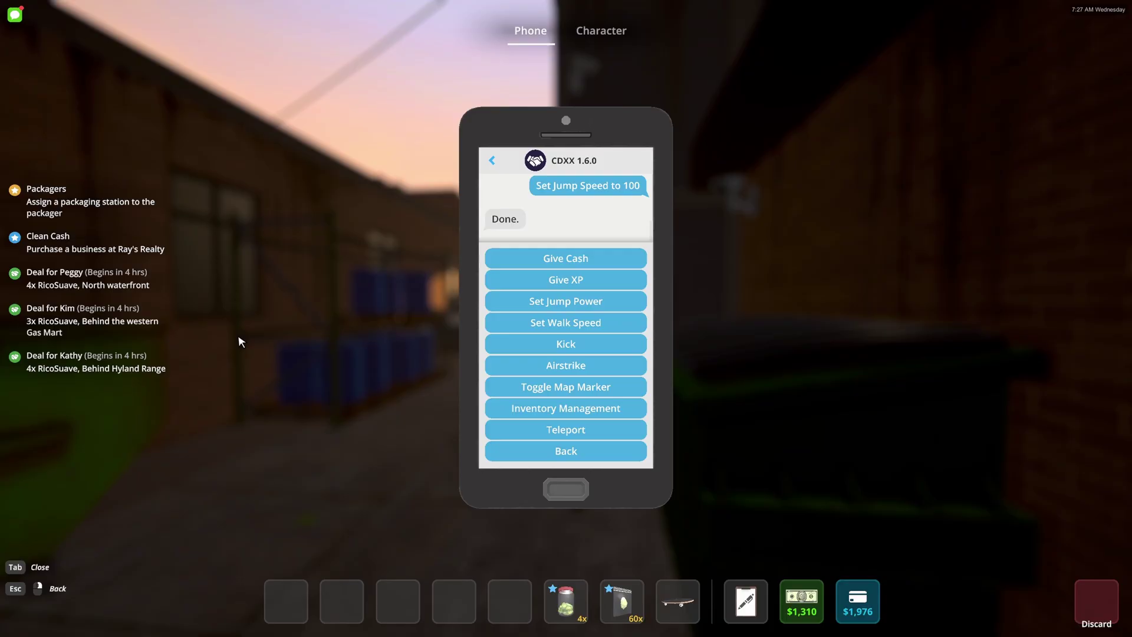
pyautogui.press('Escape')
pyautogui.press('Escape')
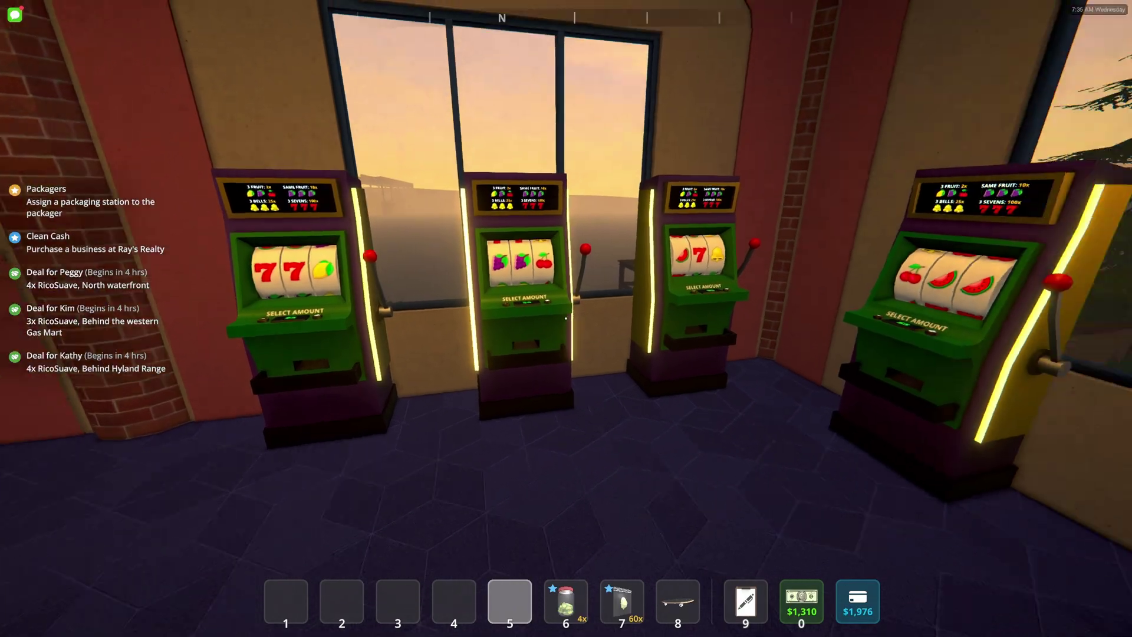
pyautogui.press('Tab')
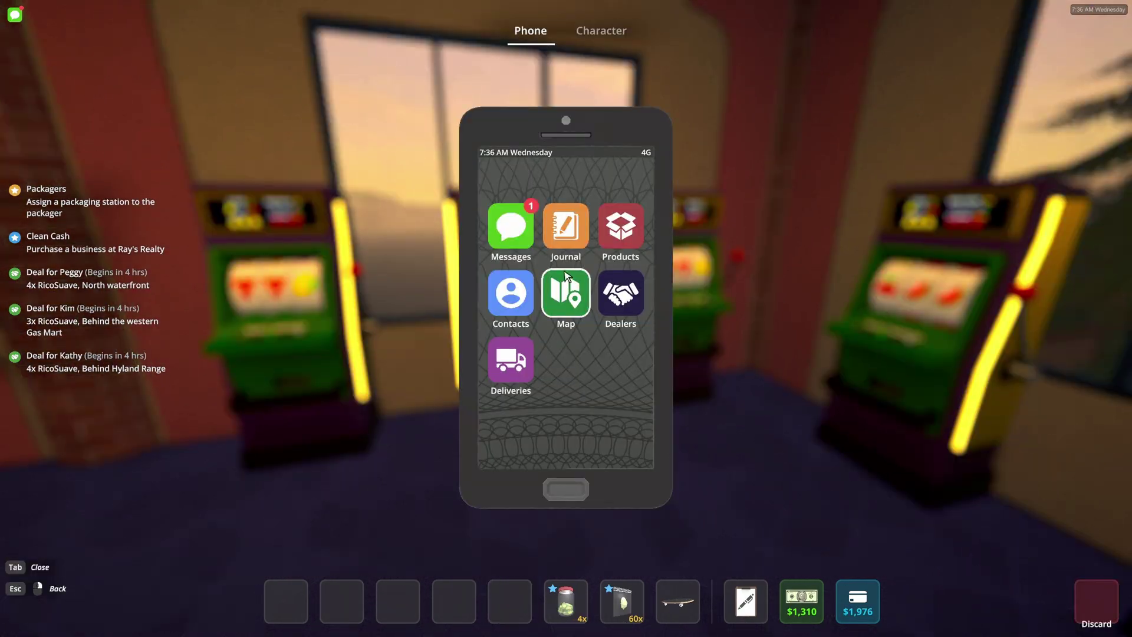
pyautogui.click(500, 215)
pyautogui.press('Escape')
pyautogui.press('Tab')
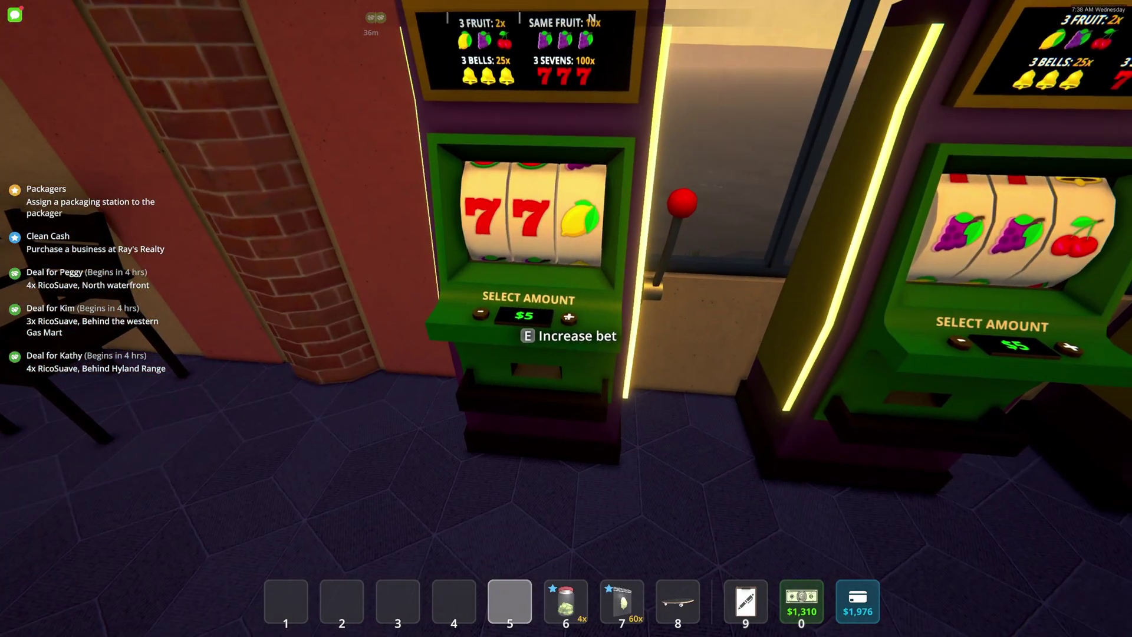
# Step: Give the player 25000 in cash through Player Management in the phone's CDXX conversation, and put the phone away
pyautogui.press('Tab')
pyautogui.click(511, 227)
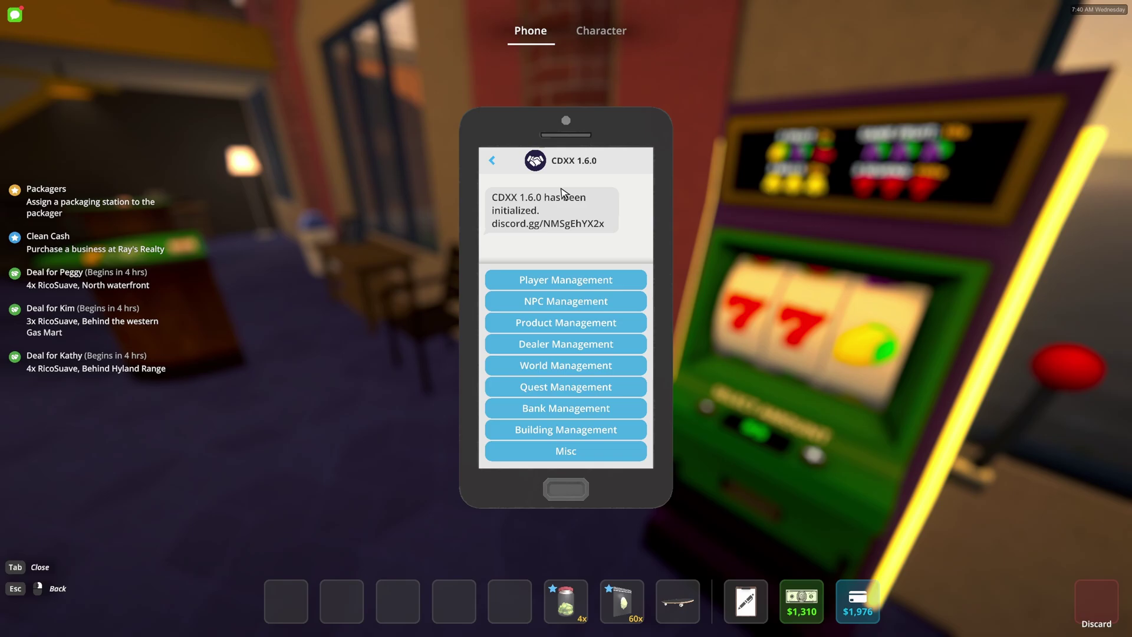
pyautogui.click(578, 282)
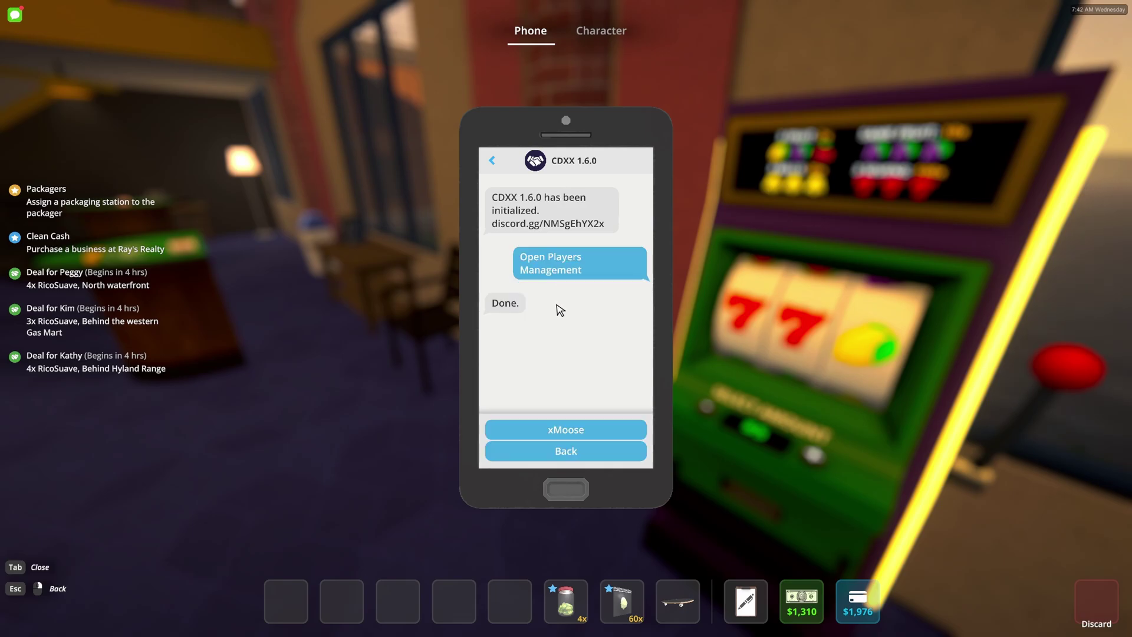
pyautogui.click(581, 426)
pyautogui.click(580, 260)
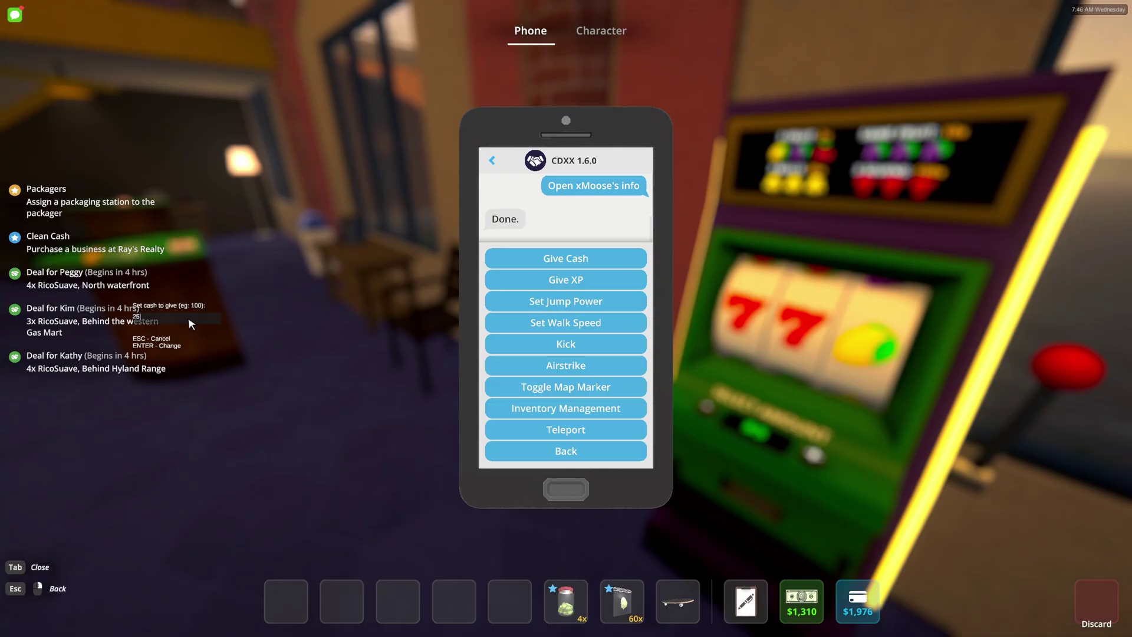
pyautogui.press('Return')
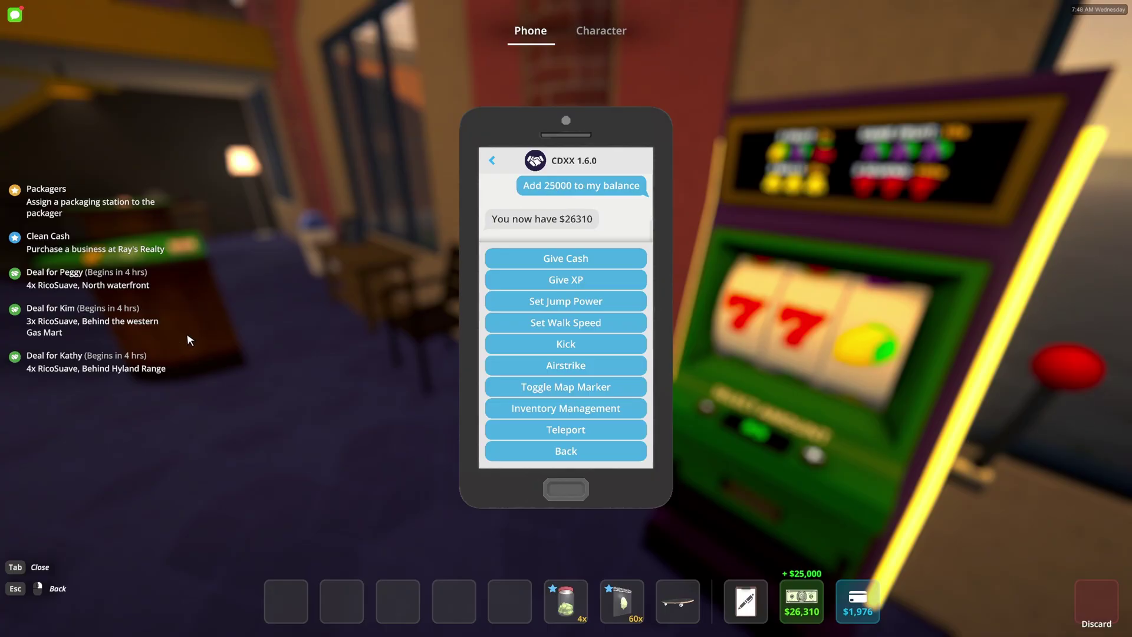
pyautogui.press('Escape')
pyautogui.press('Tab')
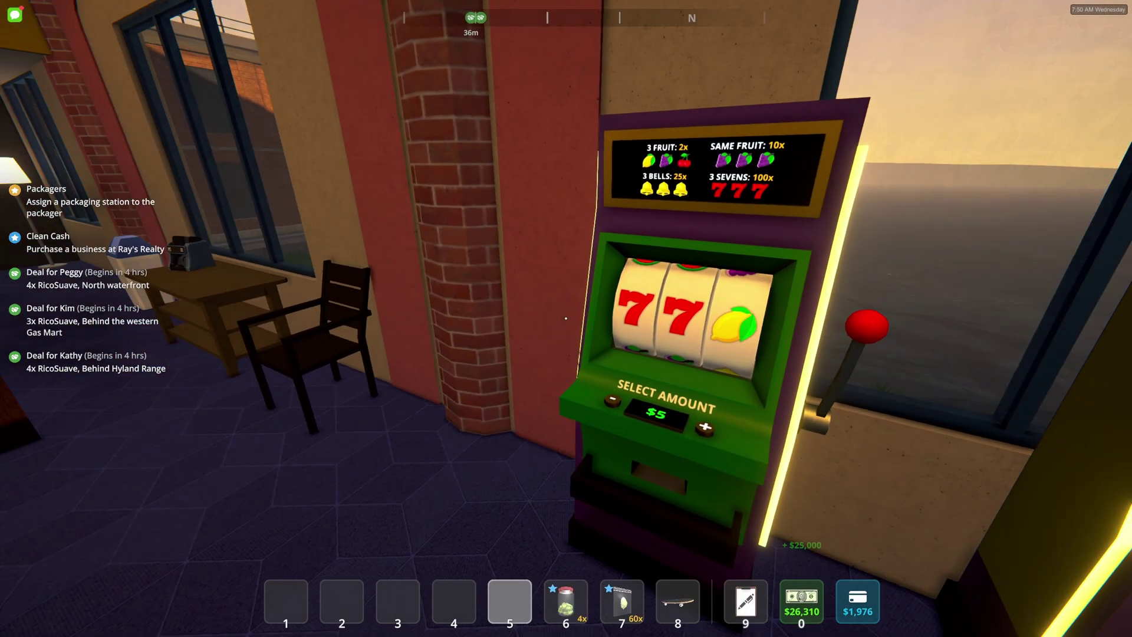
# Step: Walk to the casino's Ride the Bus table, set the bet to $25000, and ready up for the game
pyautogui.press('w')
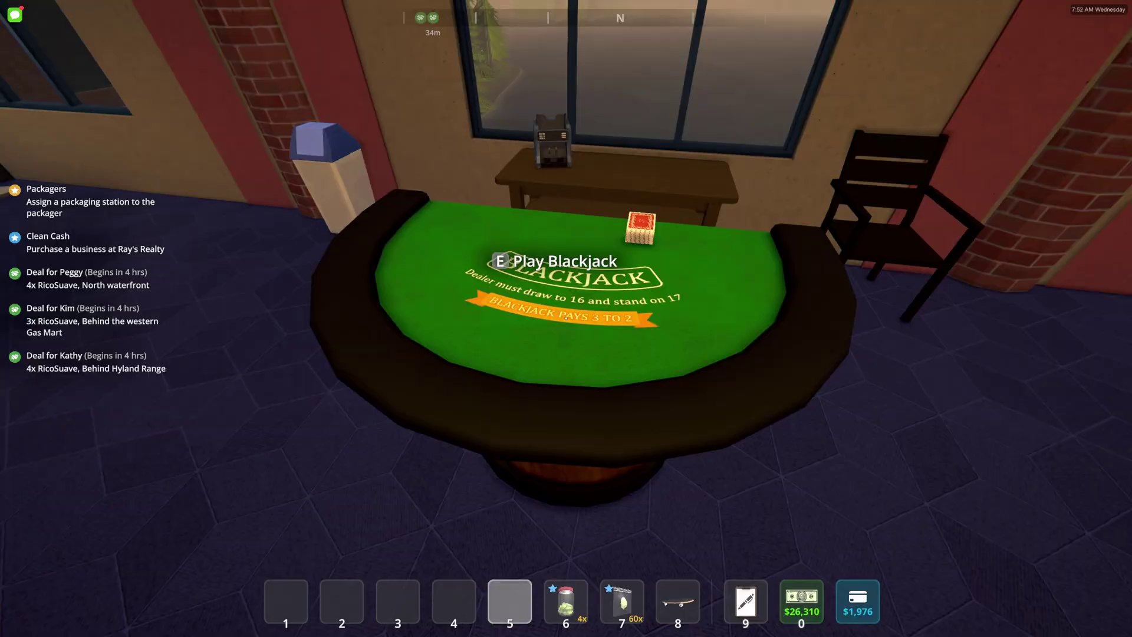
pyautogui.press('s')
pyautogui.press('w')
pyautogui.press('e')
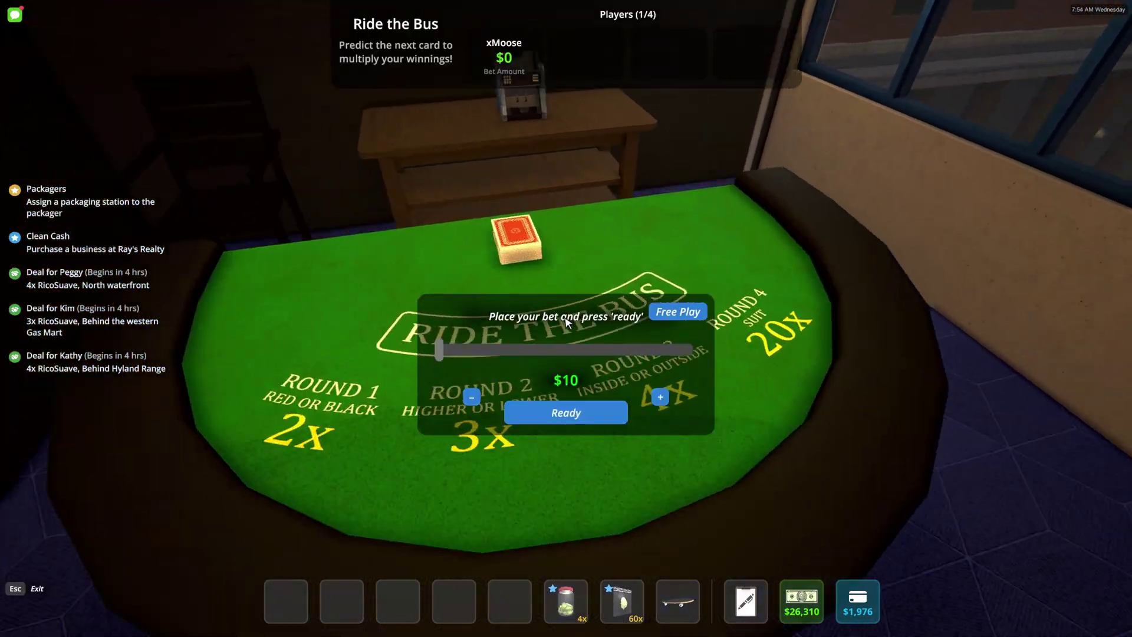
pyautogui.moveTo(439, 349); pyautogui.dragTo(698, 362)
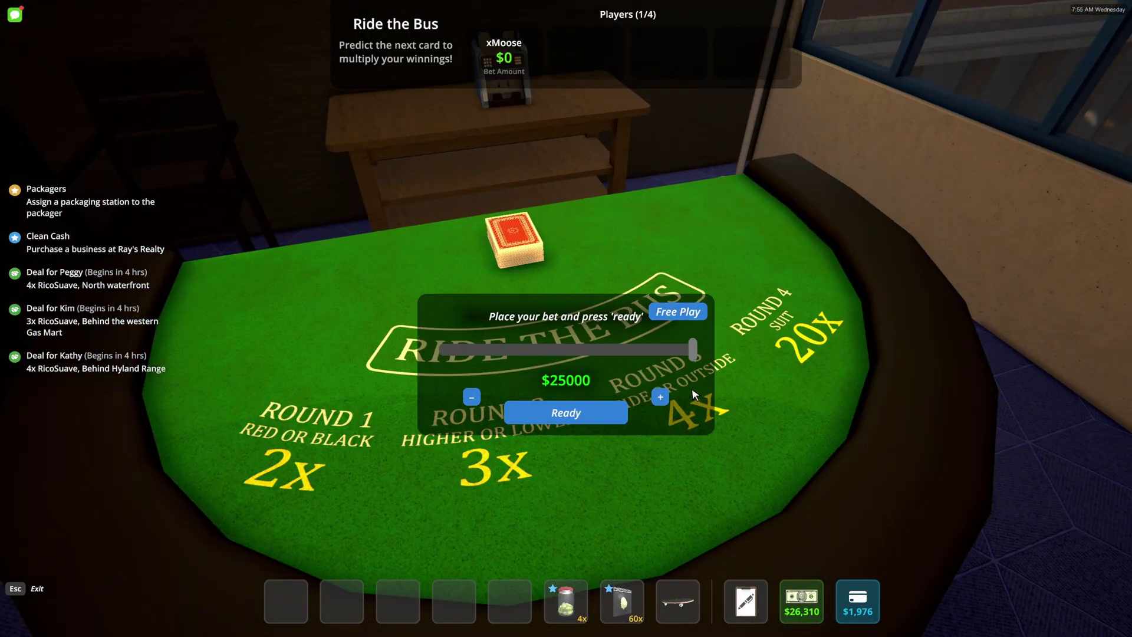
pyautogui.click(609, 415)
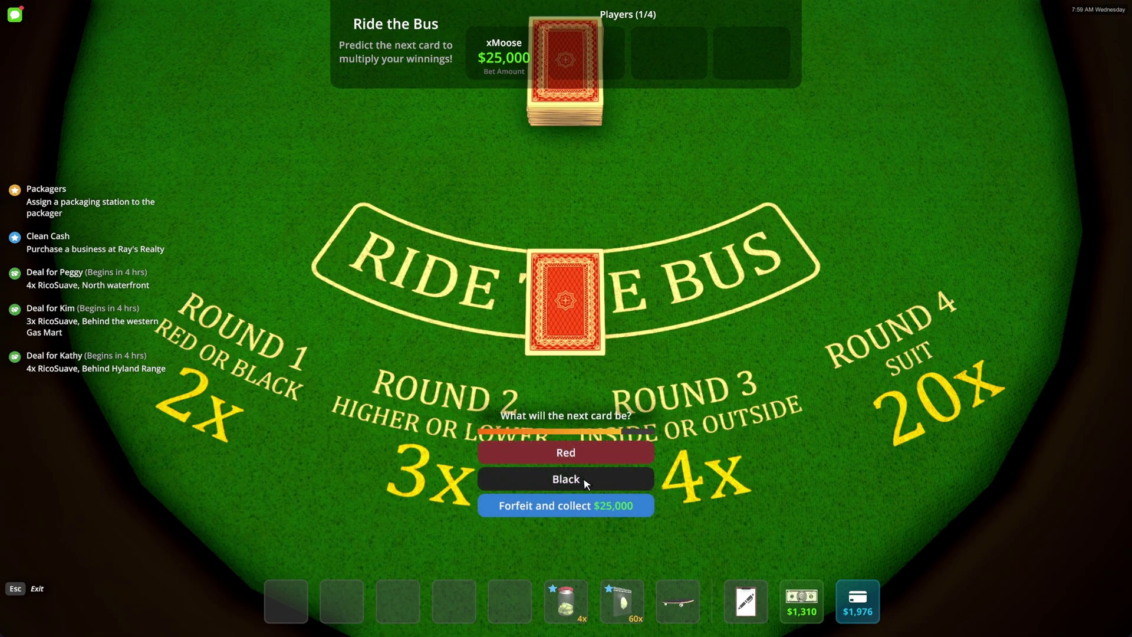
# Step: Play the Ride the Bus rounds, choosing Black, Lower and Outside before answering the final round
pyautogui.click(567, 479)
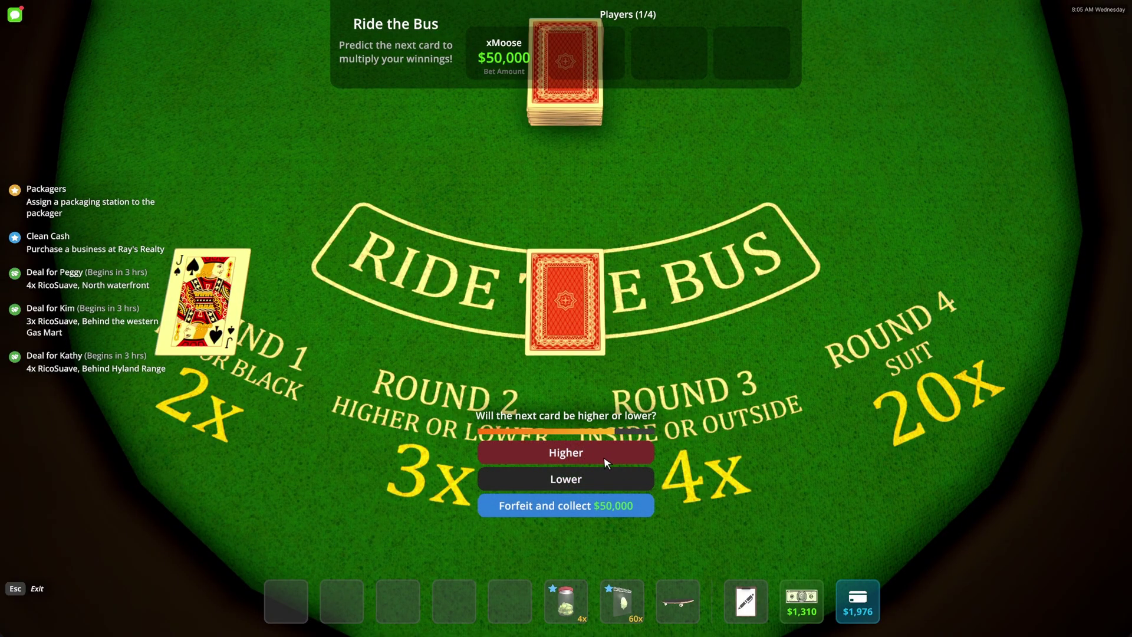
pyautogui.click(583, 477)
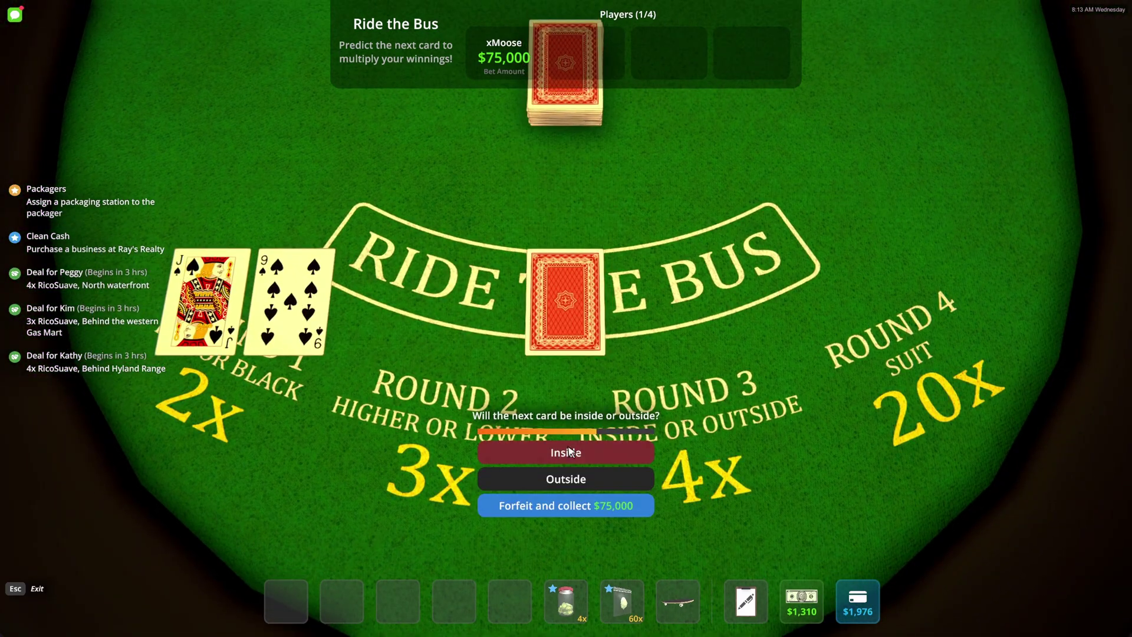
pyautogui.click(576, 478)
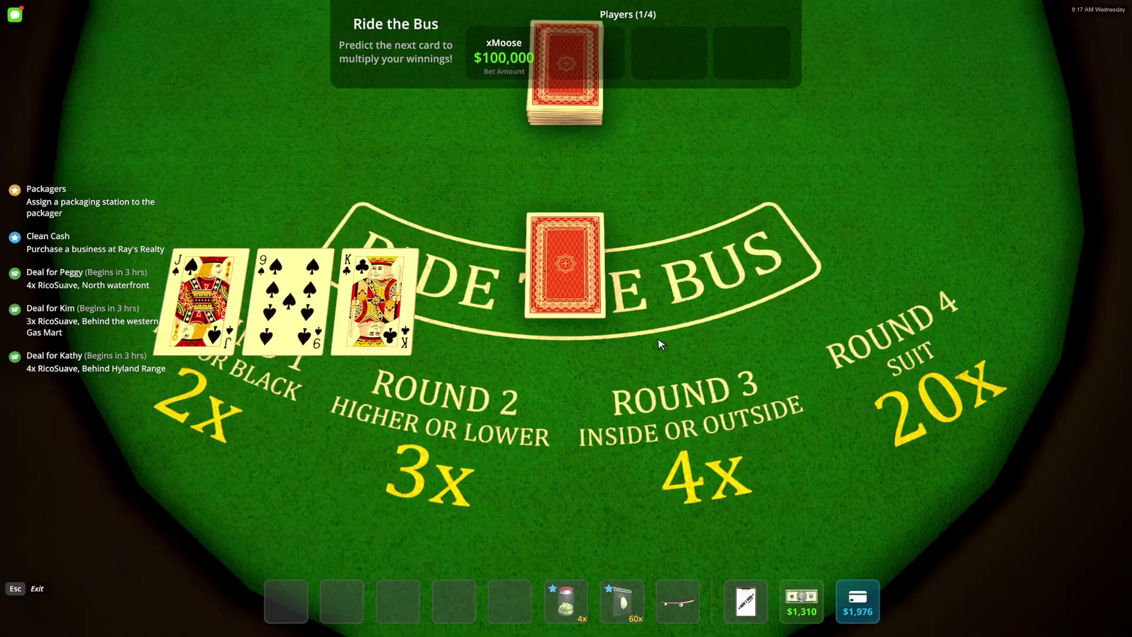
pyautogui.click(597, 556)
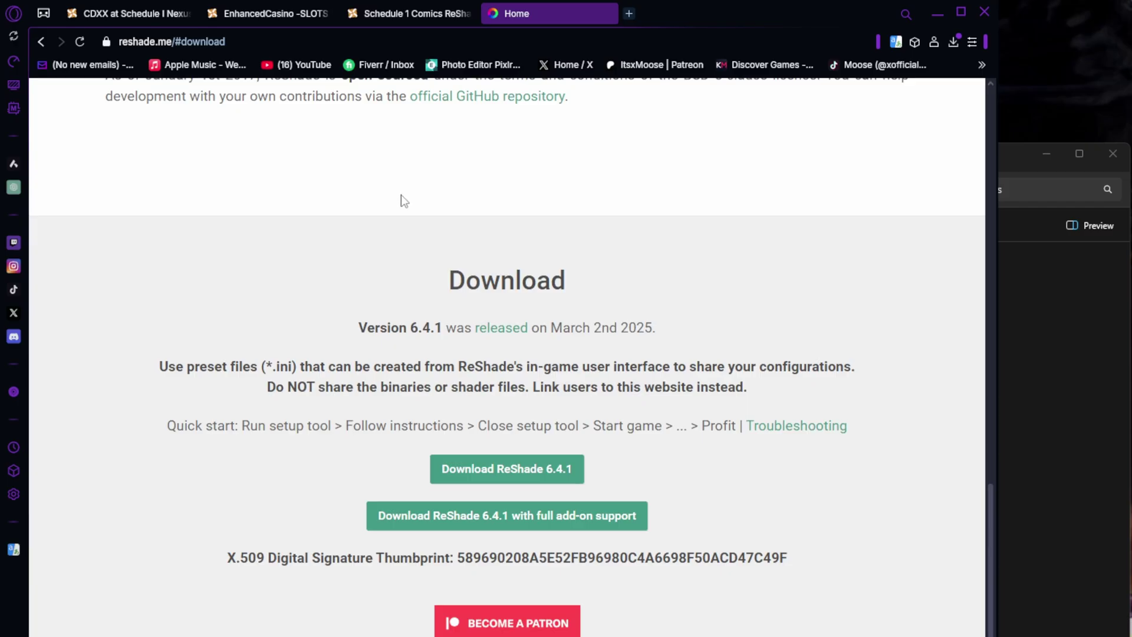
# Step: Browse the Schedule 1 Comics ReShade image gallery on Nexus Mods, comparing the ReShade ON and ReShade OFF screenshots
pyautogui.scroll(5, 541, 286)
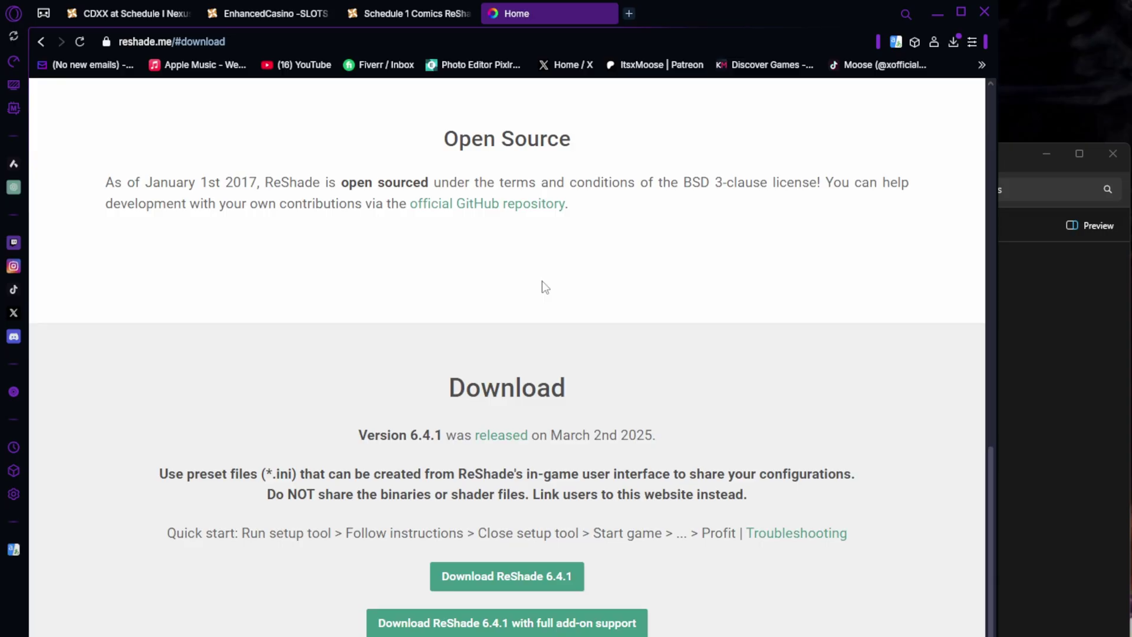
pyautogui.scroll(-8, 573, 313)
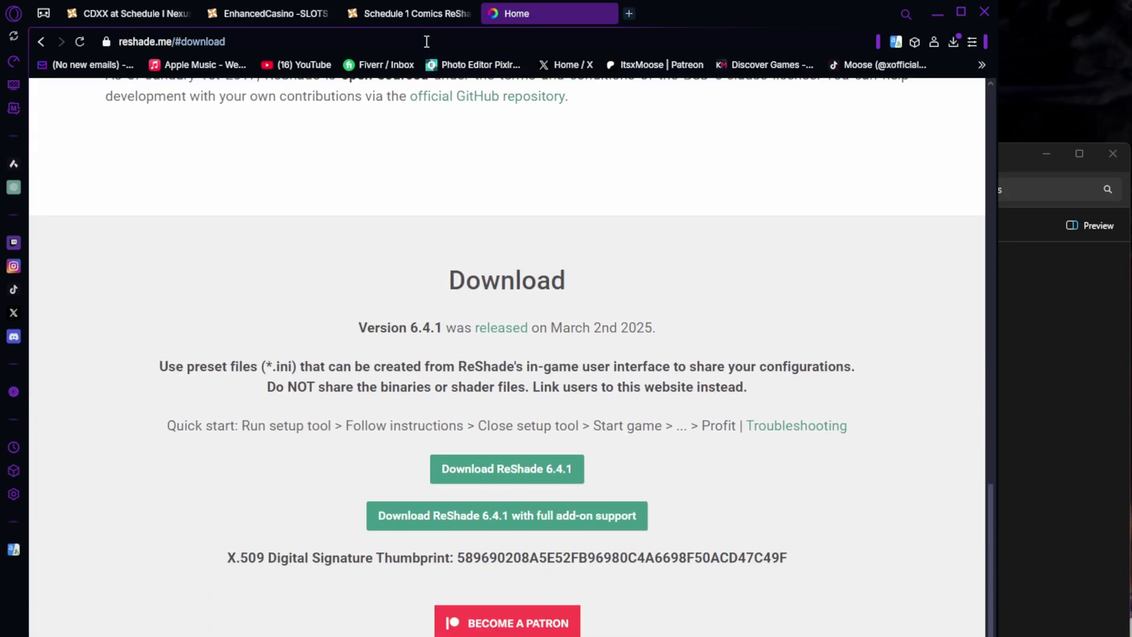
pyautogui.click(415, 13)
pyautogui.click(360, 318)
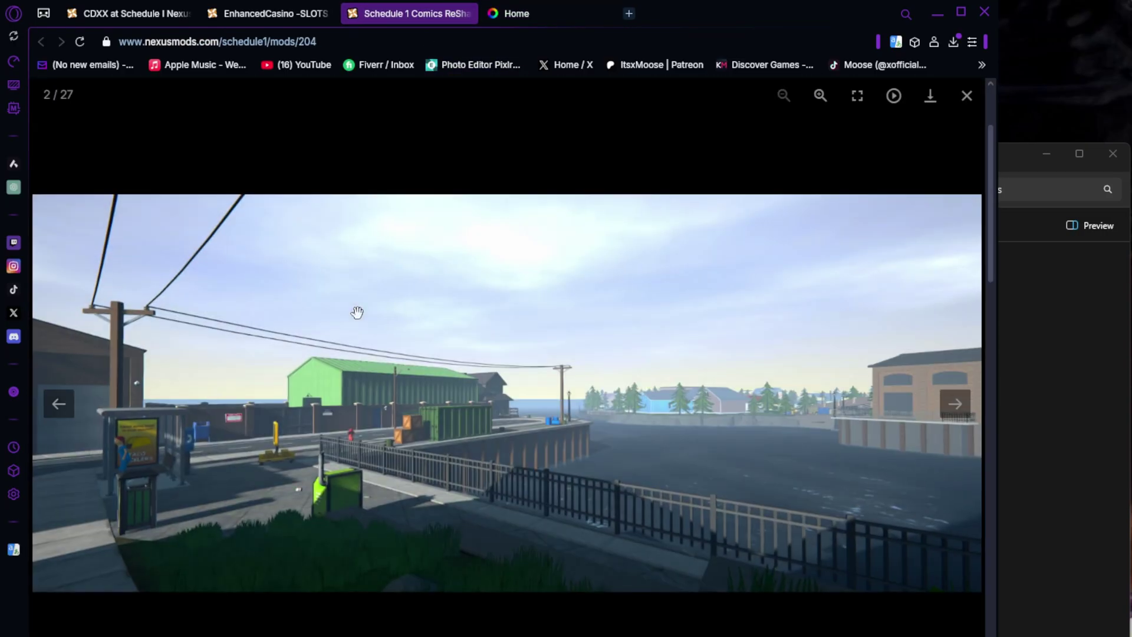
pyautogui.click(955, 404)
pyautogui.click(955, 404)
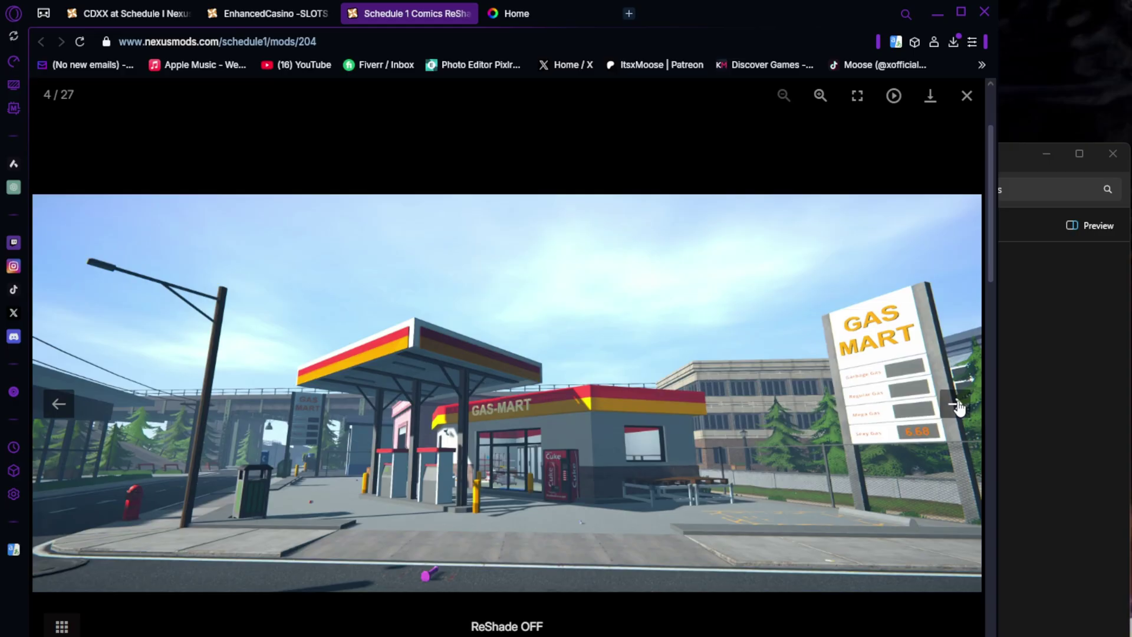
pyautogui.click(955, 404)
pyautogui.click(955, 404)
pyautogui.click(955, 404)
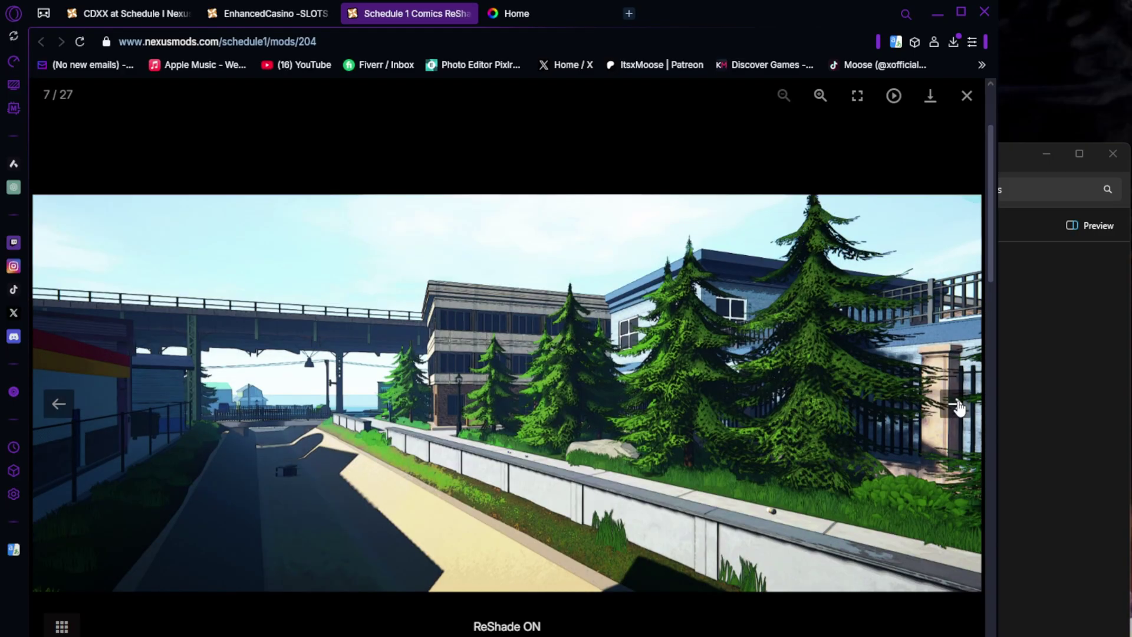
pyautogui.click(955, 404)
pyautogui.click(955, 405)
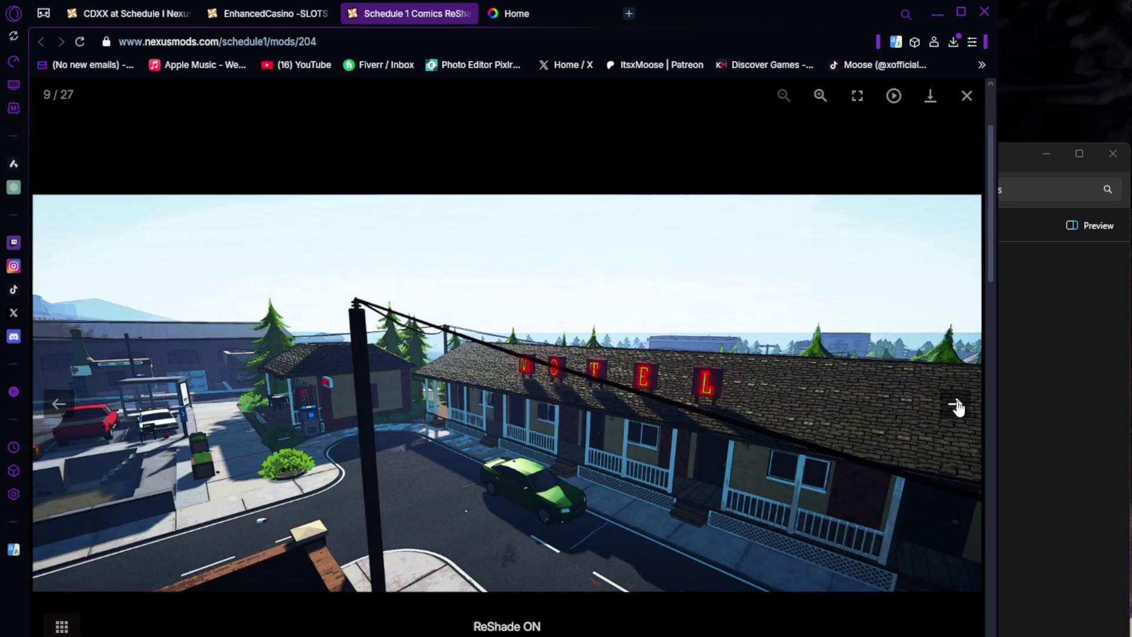
pyautogui.click(955, 404)
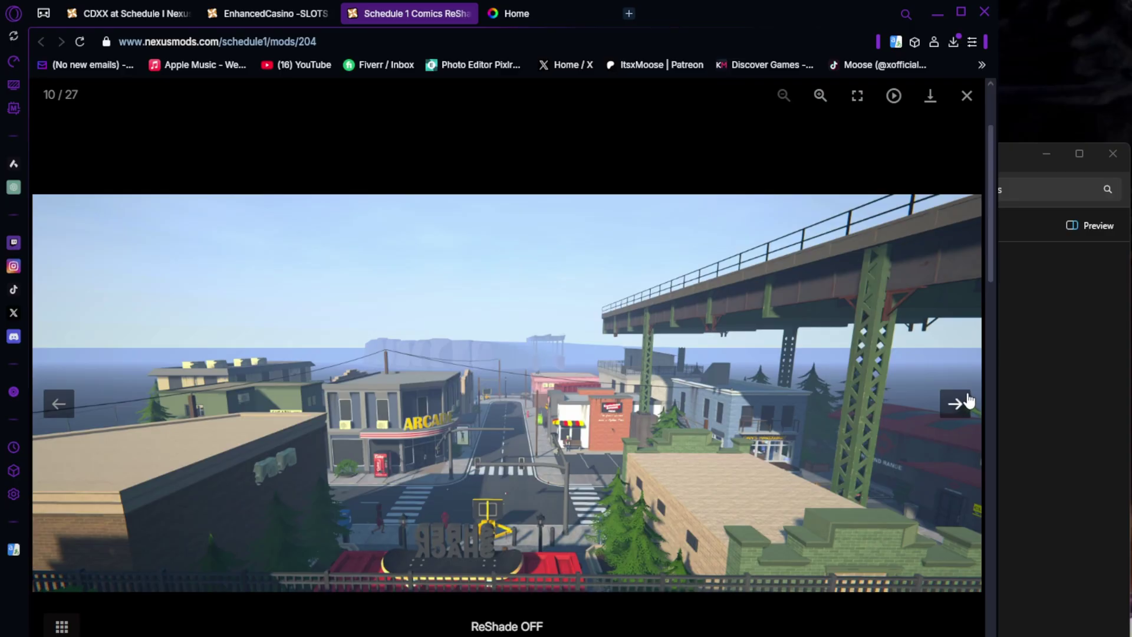
# Step: Download ReShade 6.4.1 from reshade.me into the Downloads folder and close the ReShade page
pyautogui.click(516, 13)
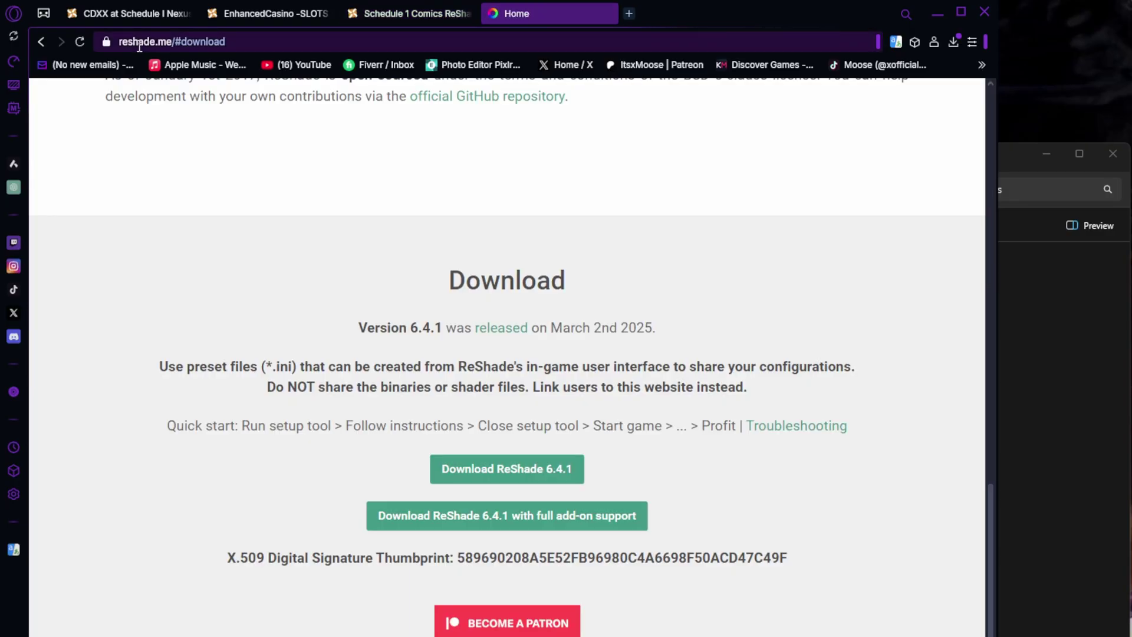
pyautogui.click(505, 457)
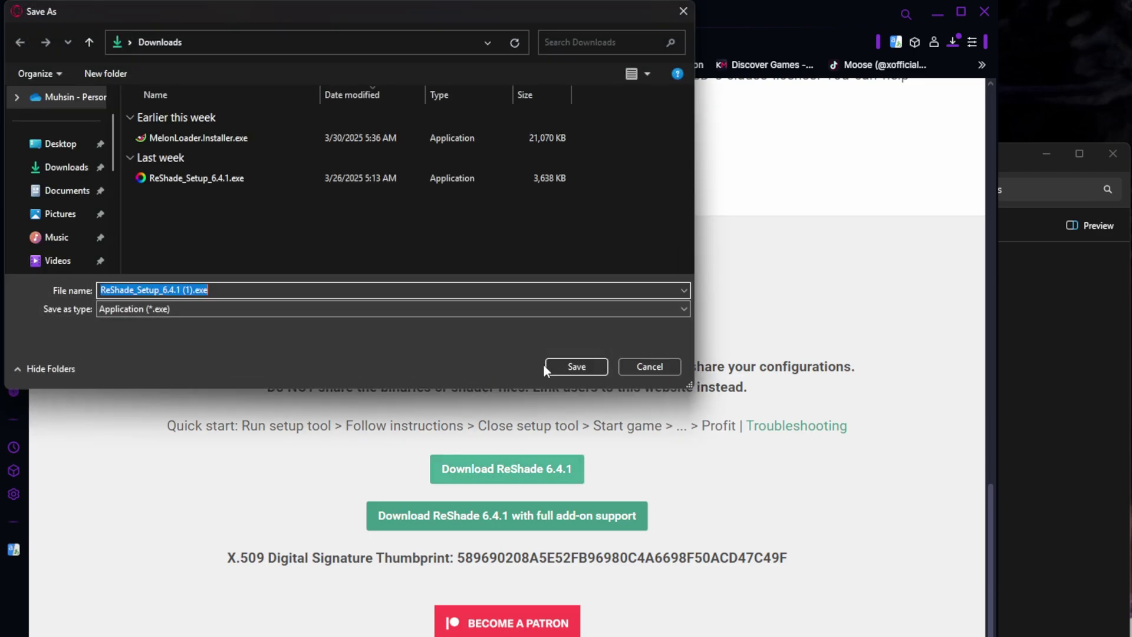
pyautogui.click(560, 366)
pyautogui.click(606, 13)
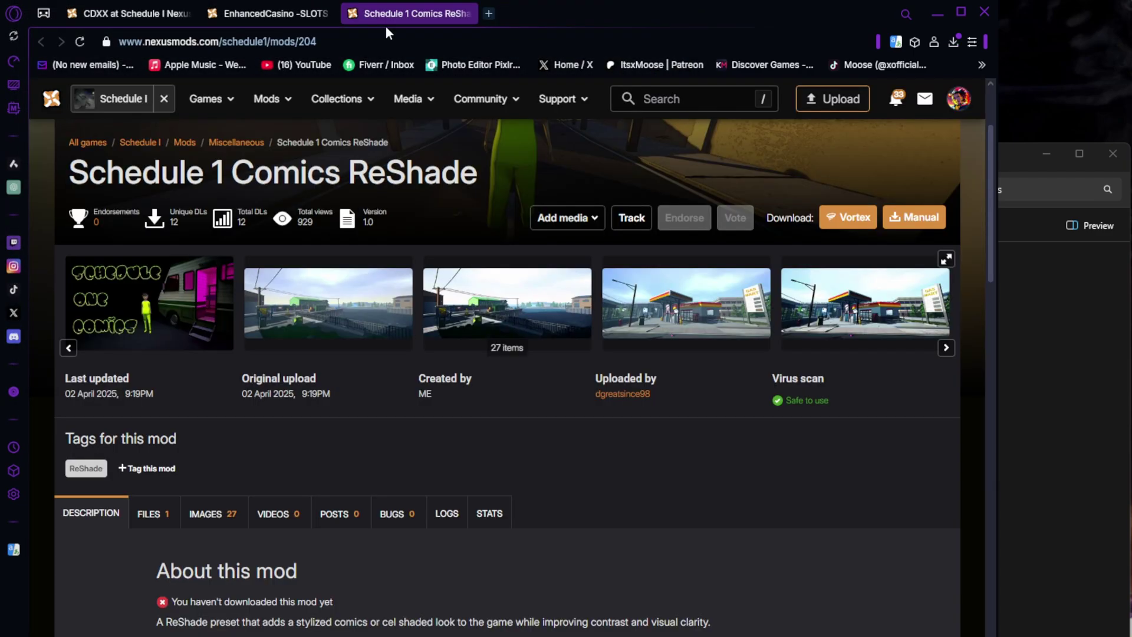
# Step: Download the Schedule 1 Comics ReShade preset from the mod's files on Nexus Mods
pyautogui.scroll(3, 440, 376)
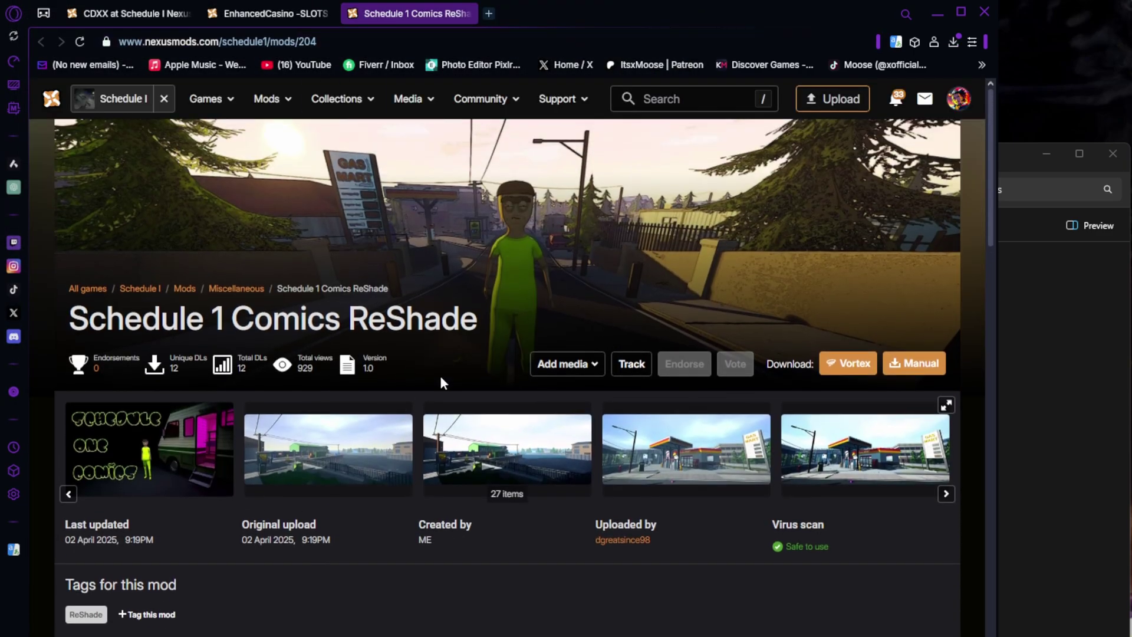
pyautogui.scroll(-1, 441, 377)
pyautogui.click(152, 586)
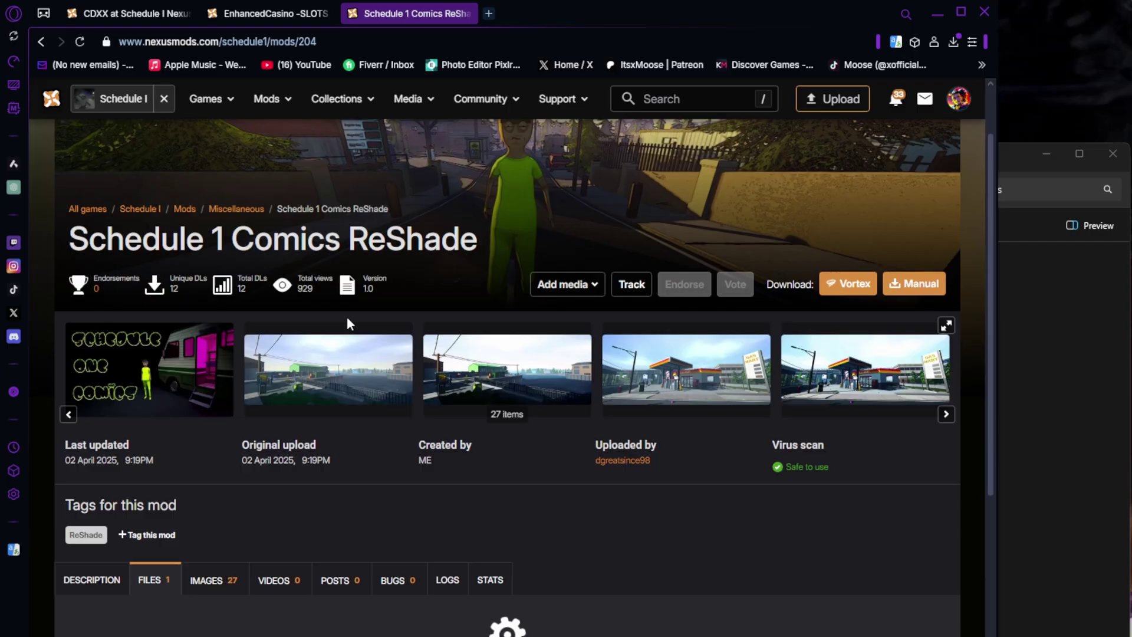
pyautogui.scroll(-4, 224, 539)
pyautogui.click(383, 543)
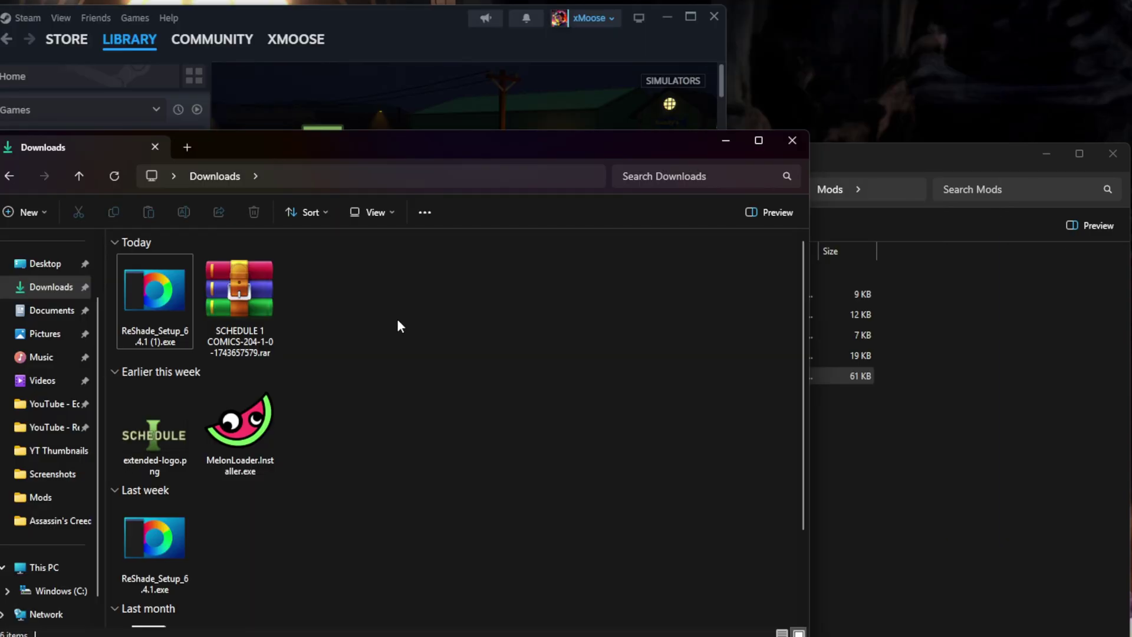
# Step: Extract the SCHEDULE 1 COMICS archive into its own folder in Downloads and delete the .rar file
pyautogui.rightClick(266, 314)
pyautogui.click(325, 440)
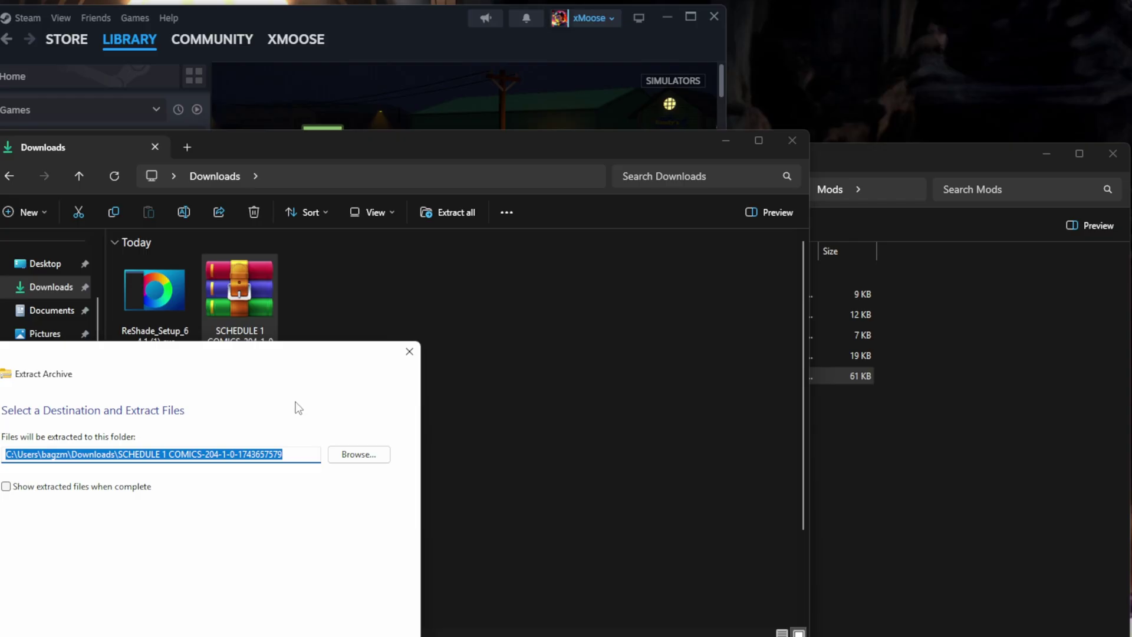
pyautogui.press('Return')
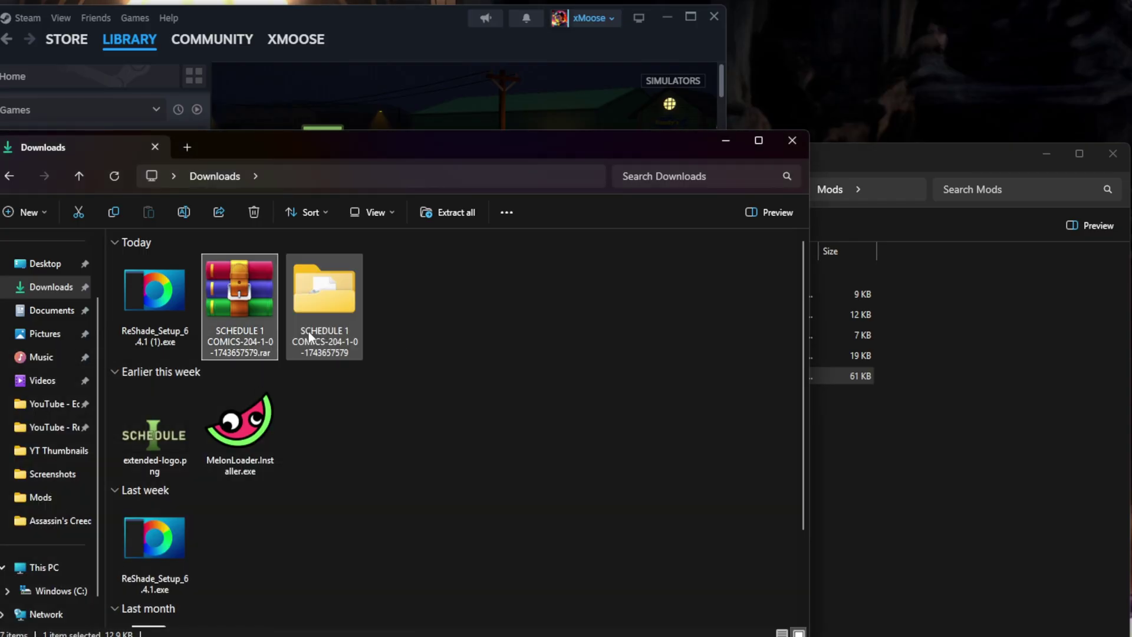
pyautogui.press('Delete')
# Step: Run the ReShade 6.4.1 setup for Schedule I.exe with DirectX 10/11/12 as the rendering API
pyautogui.doubleClick(161, 304)
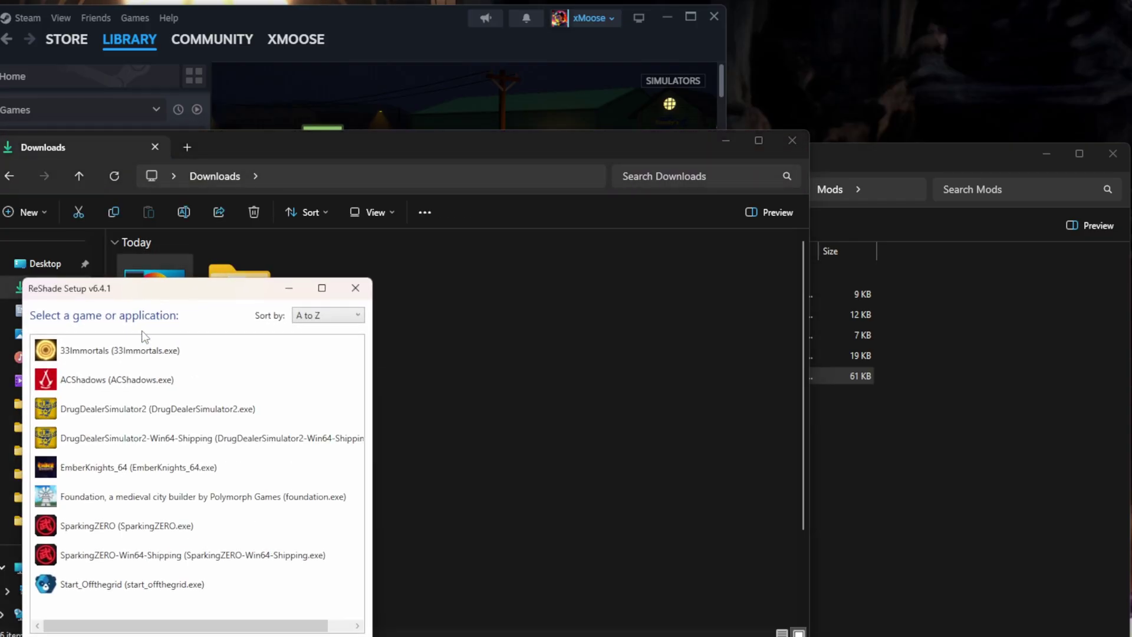
pyautogui.scroll(-5, 164, 397)
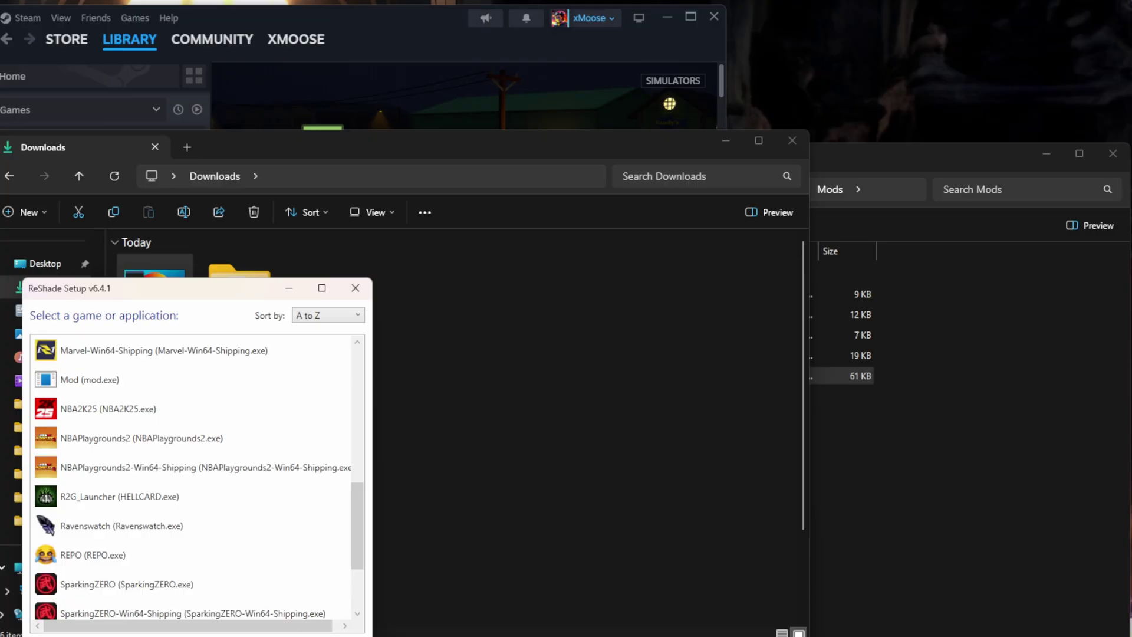
pyautogui.click(140, 415)
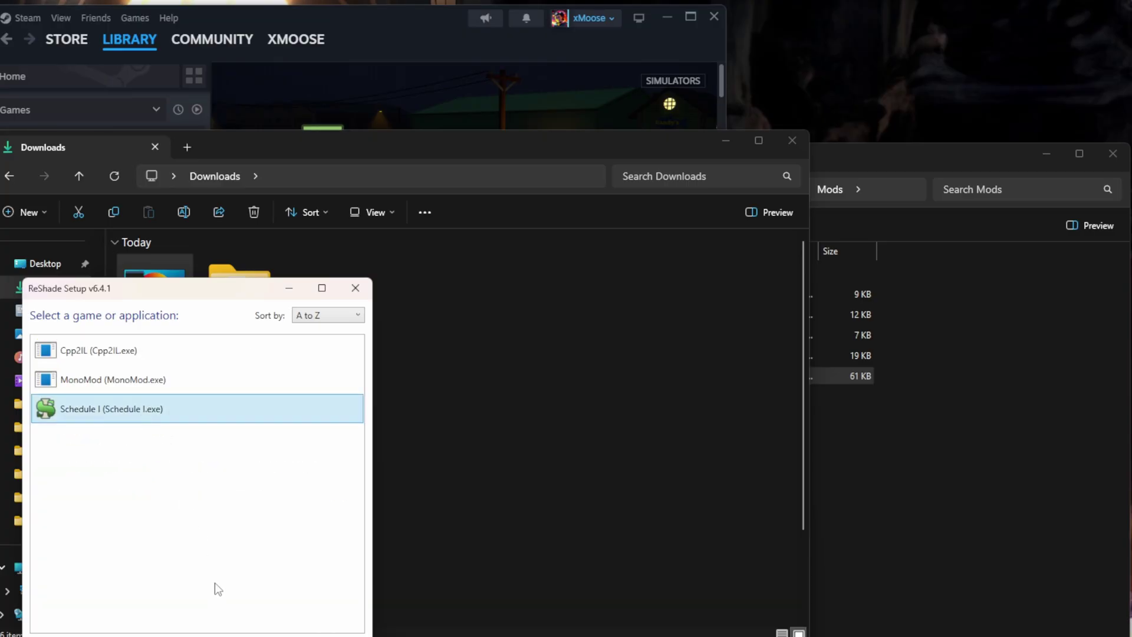
pyautogui.press('Return')
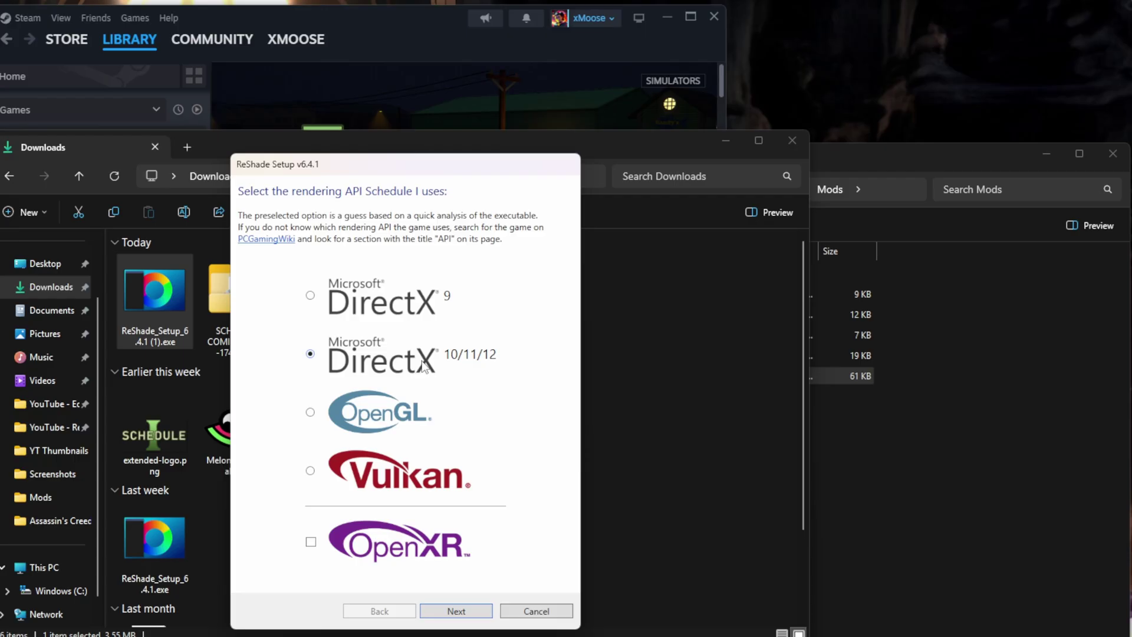
pyautogui.click(444, 611)
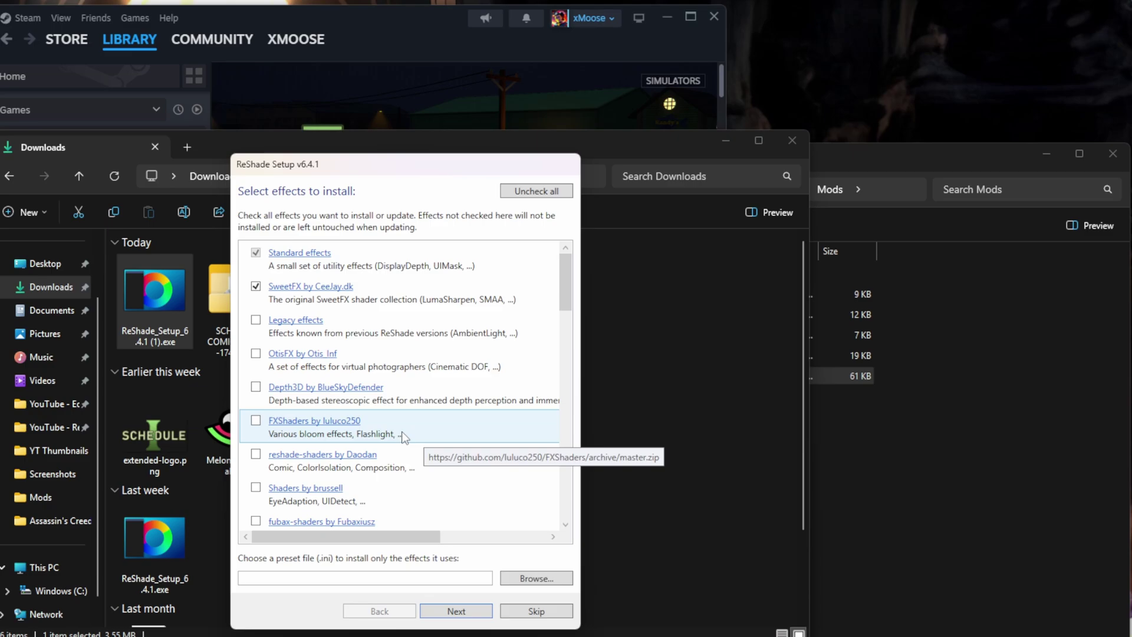
# Step: Choose SCHEDULE1.ini from the extracted SCHEDULE 1 COMICS folder as the preset, and install its effects to complete the ReShade setup
pyautogui.click(536, 578)
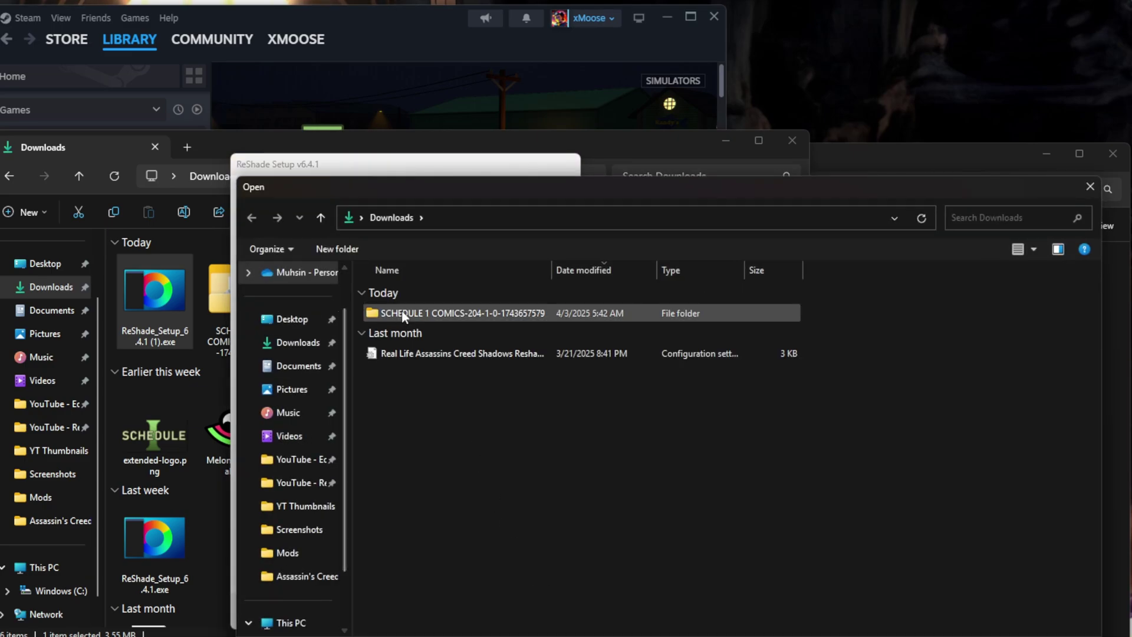
pyautogui.click(433, 313)
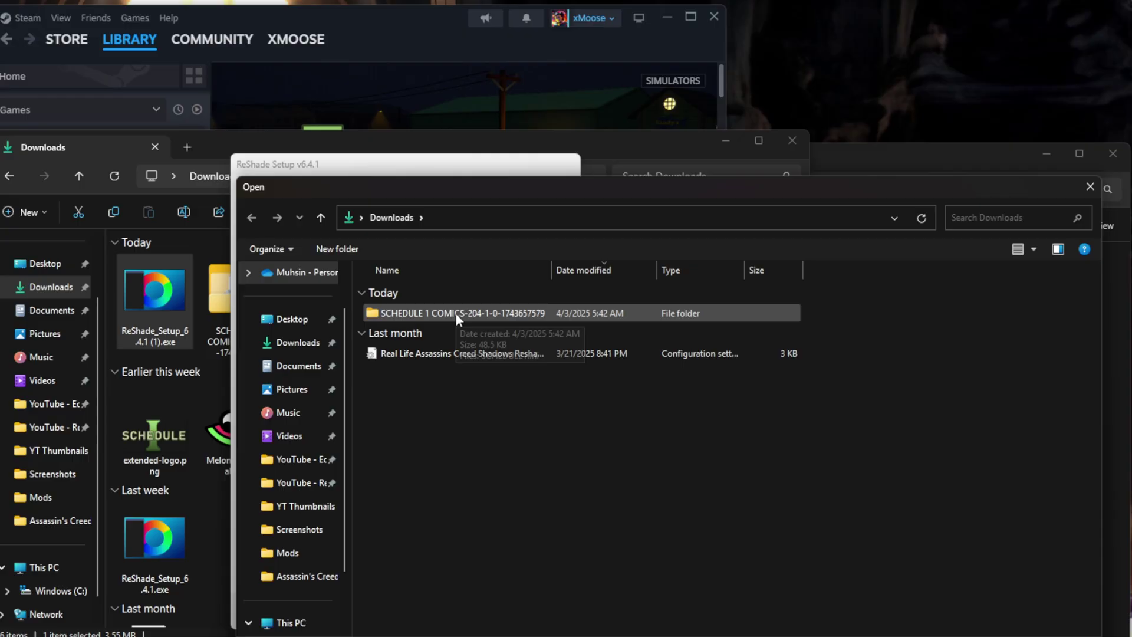
pyautogui.doubleClick(474, 314)
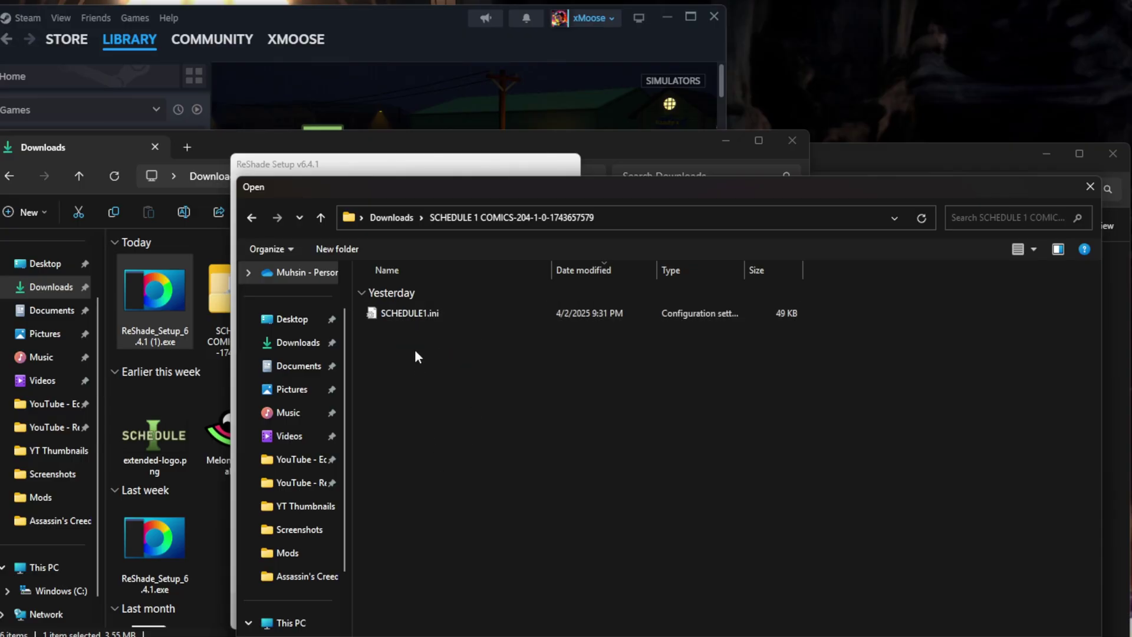
pyautogui.doubleClick(408, 311)
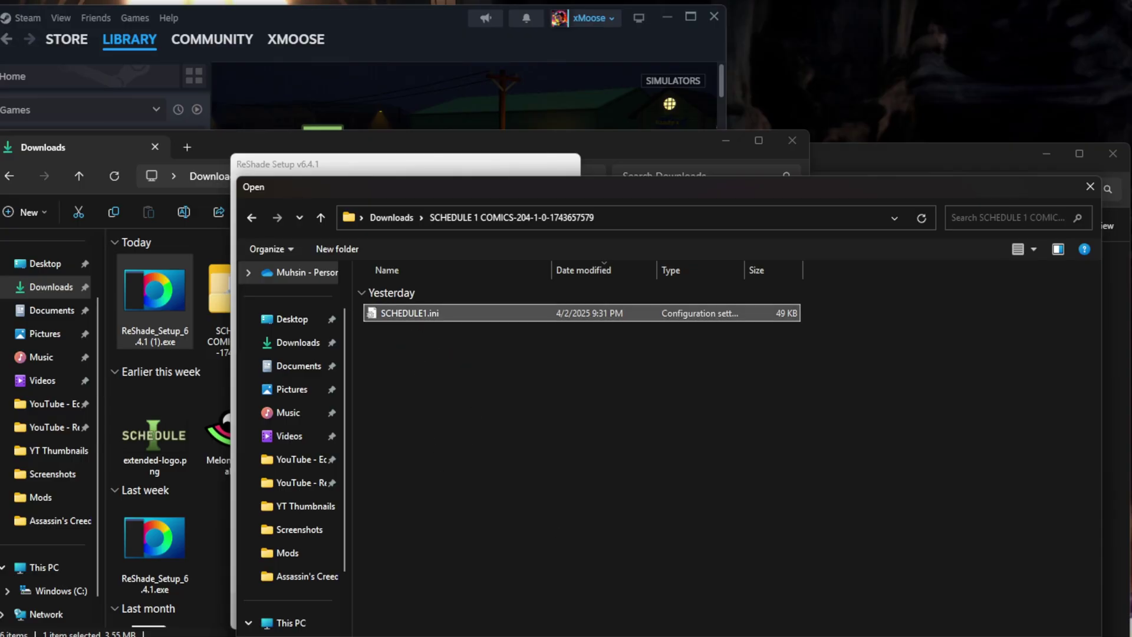
pyautogui.scroll(-15, 365, 300)
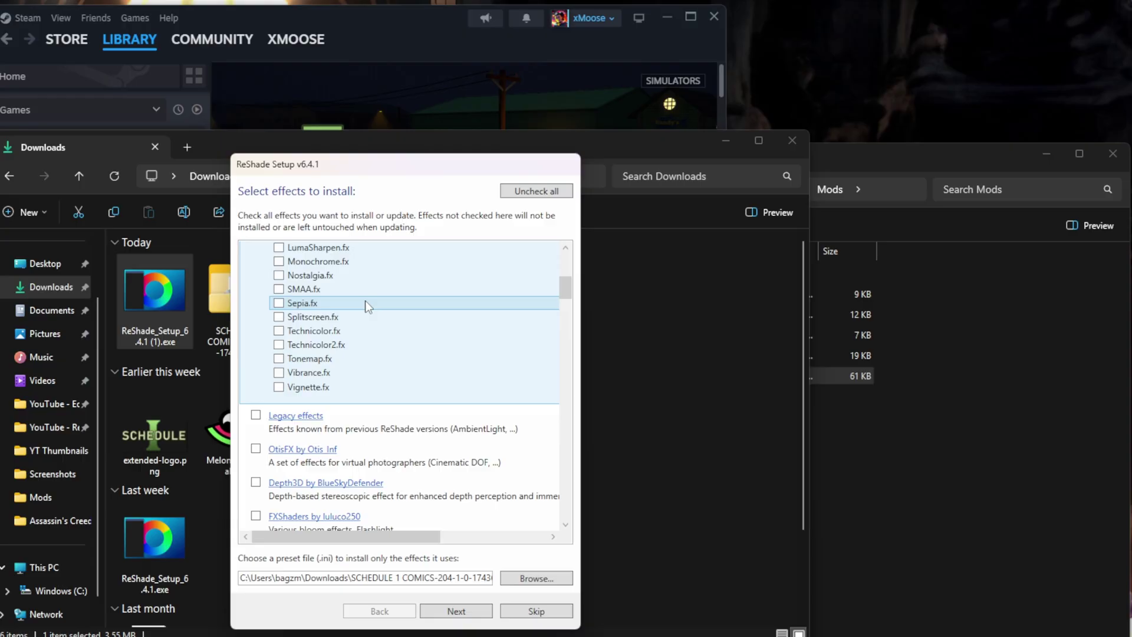
pyautogui.scroll(-10, 364, 314)
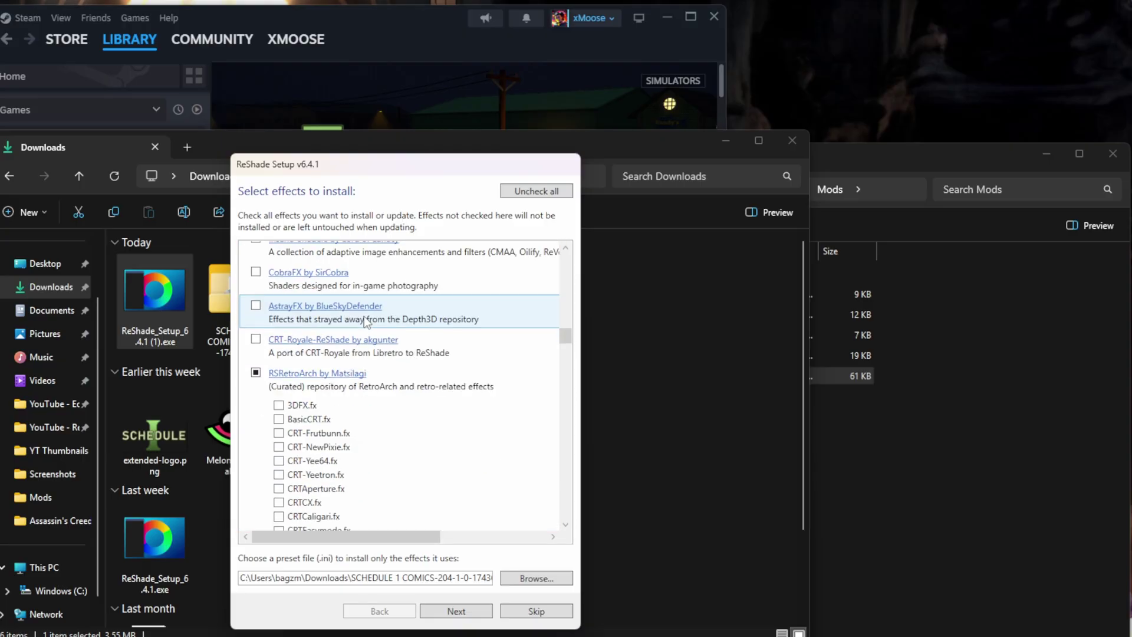
pyautogui.click(455, 611)
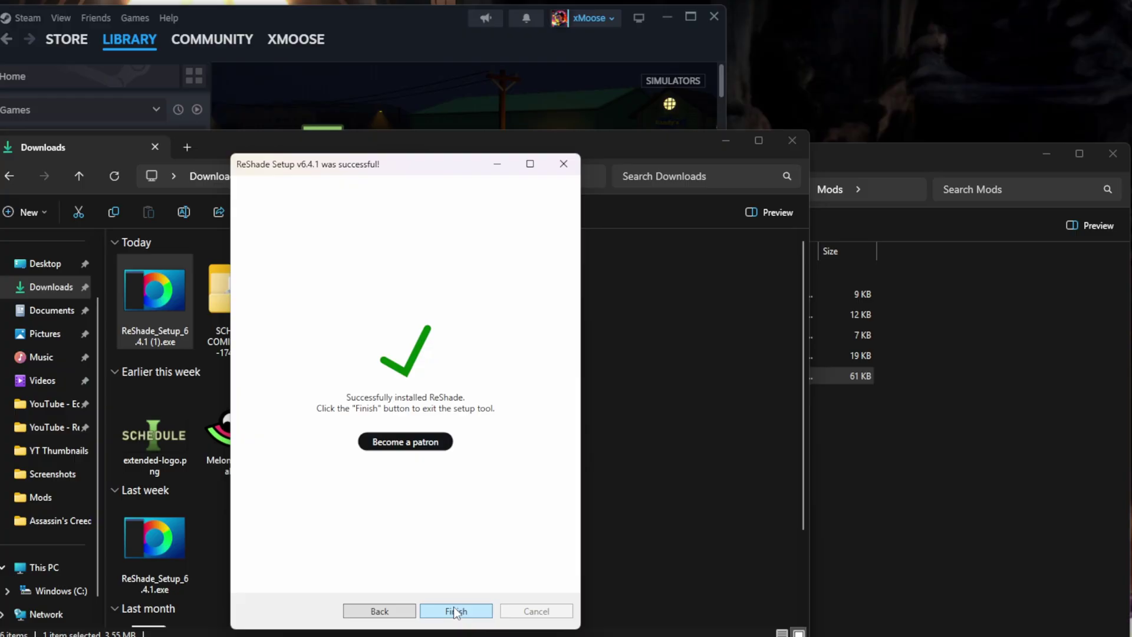
pyautogui.click(451, 607)
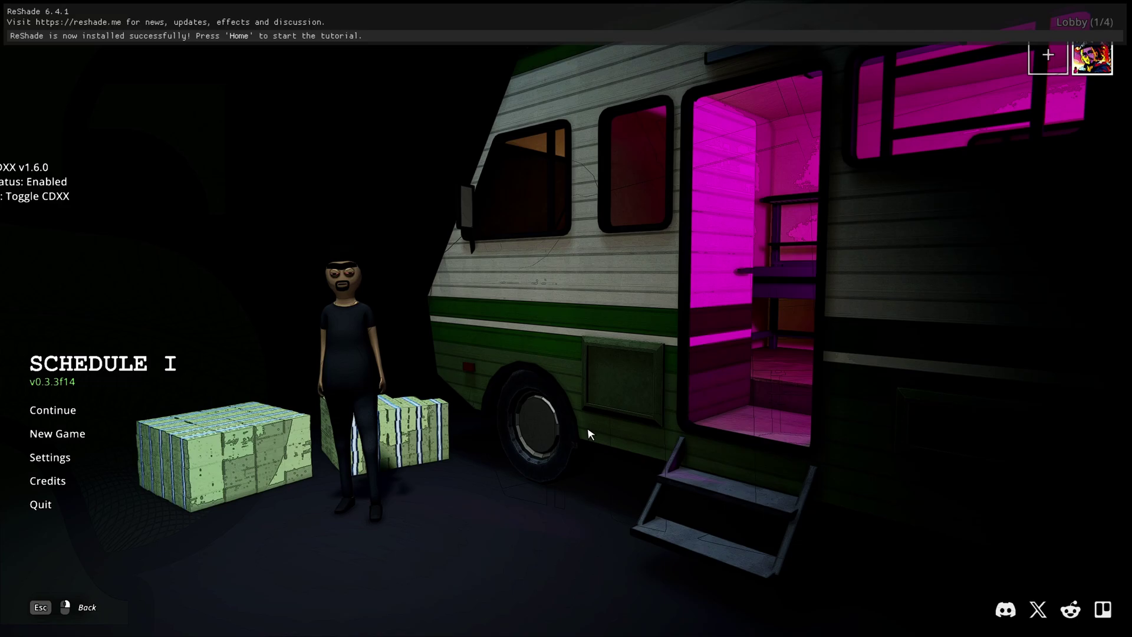
# Step: Skip the ReShade tutorial in game and assign End as the effect toggle key in the overlay settings
pyautogui.press('Home')
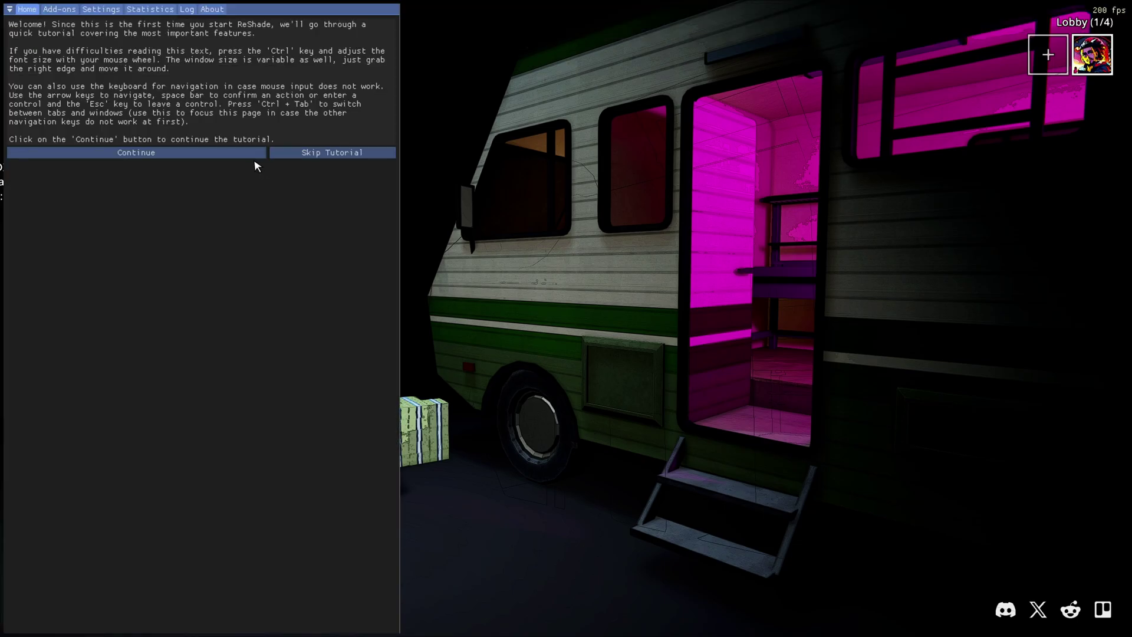
pyautogui.click(311, 154)
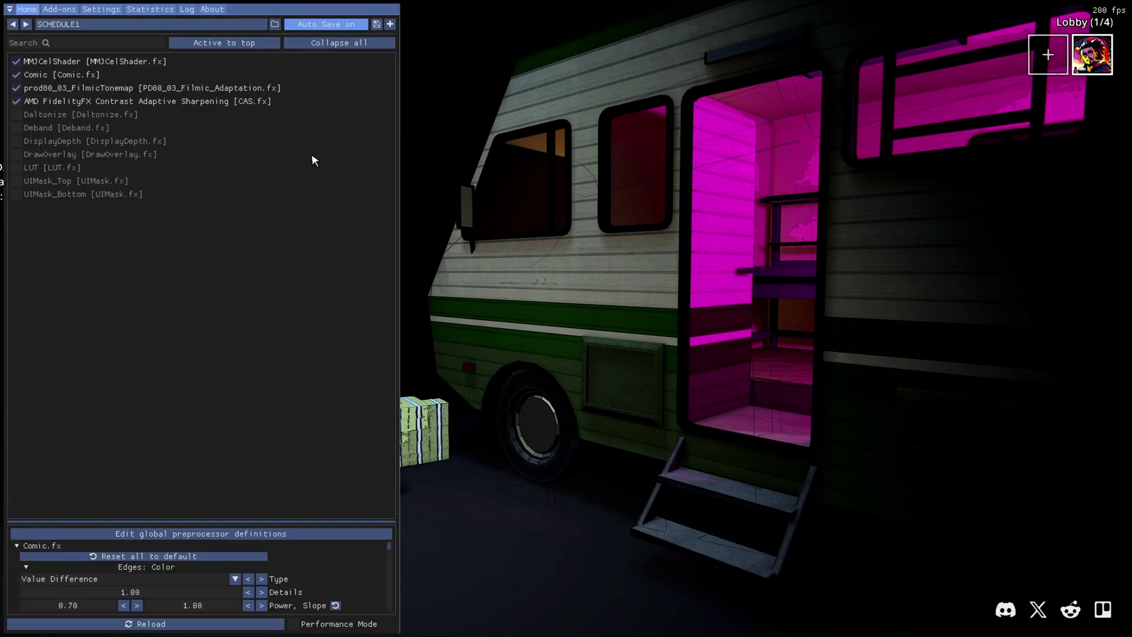
pyautogui.click(100, 9)
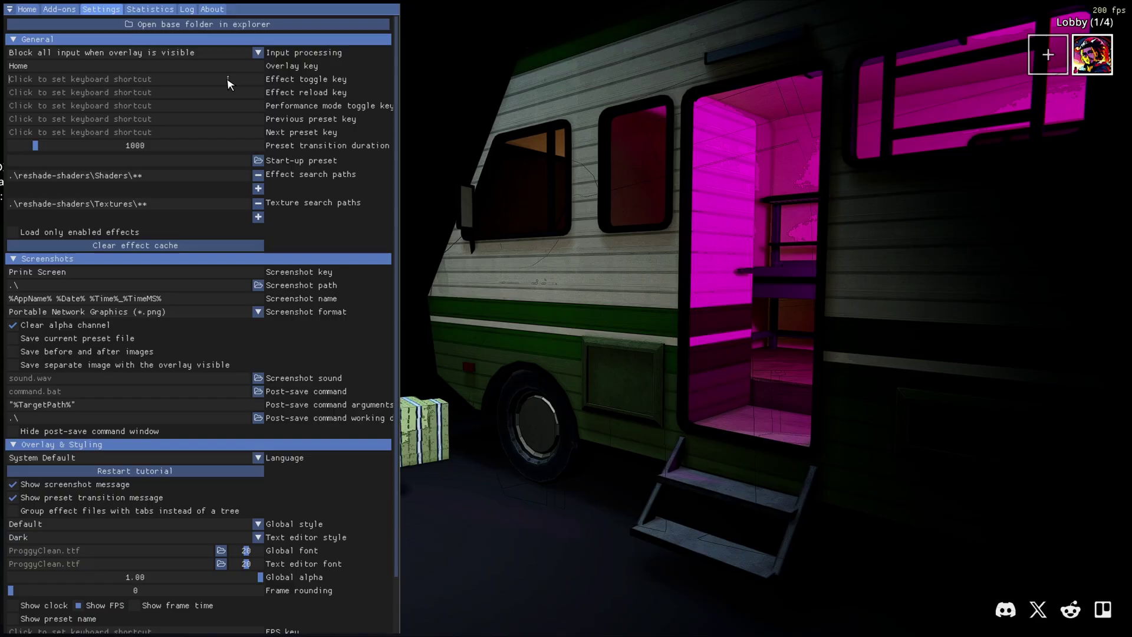
pyautogui.press('Home')
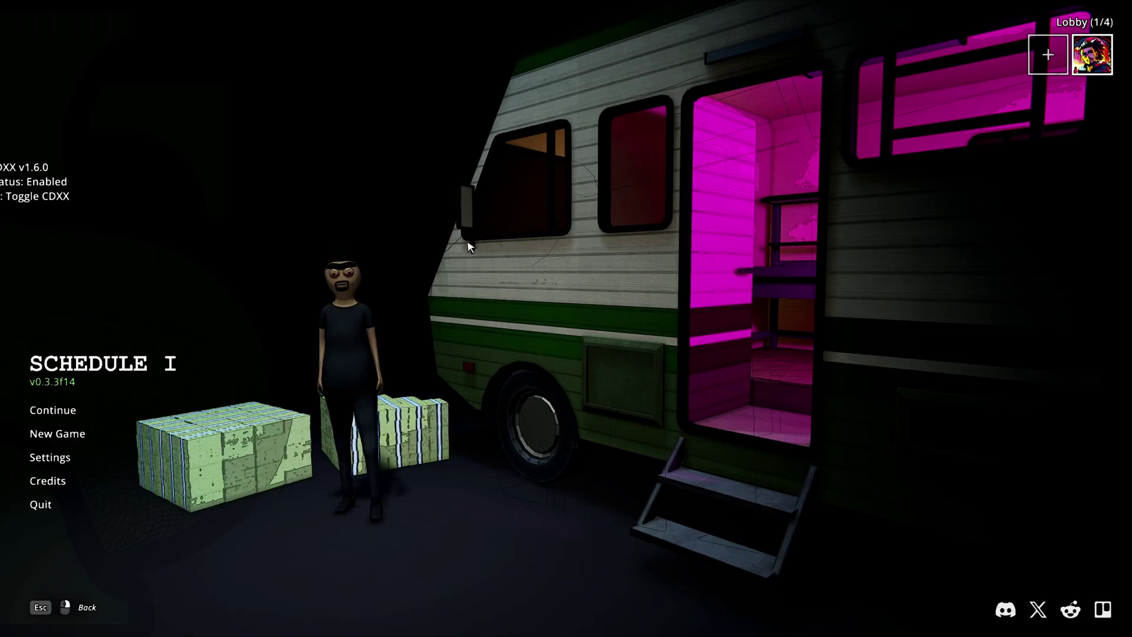
# Step: Toggle the ReShade effects on and off repeatedly in game to compare the visuals
pyautogui.press('End')
pyautogui.press('End')
pyautogui.press('End')
pyautogui.press('End')
pyautogui.press('End')
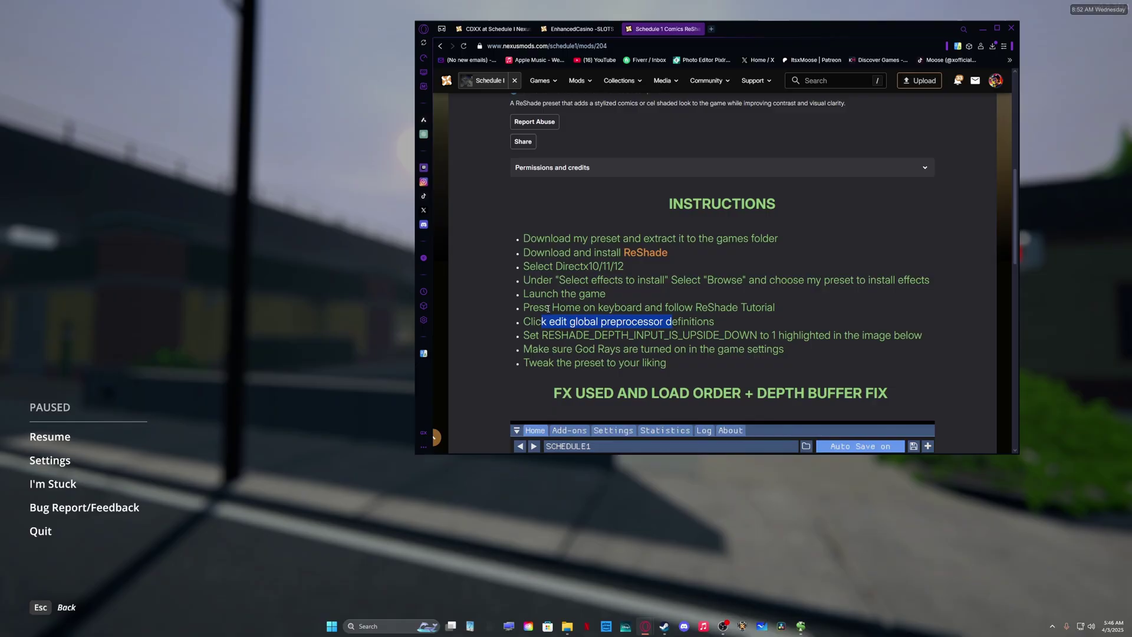
# Step: Open ReShade's global preprocessor definitions in game and make sure RESHADE_DEPTH_INPUT_IS_UPSIDE_DOWN is set to 1
pyautogui.click(143, 470)
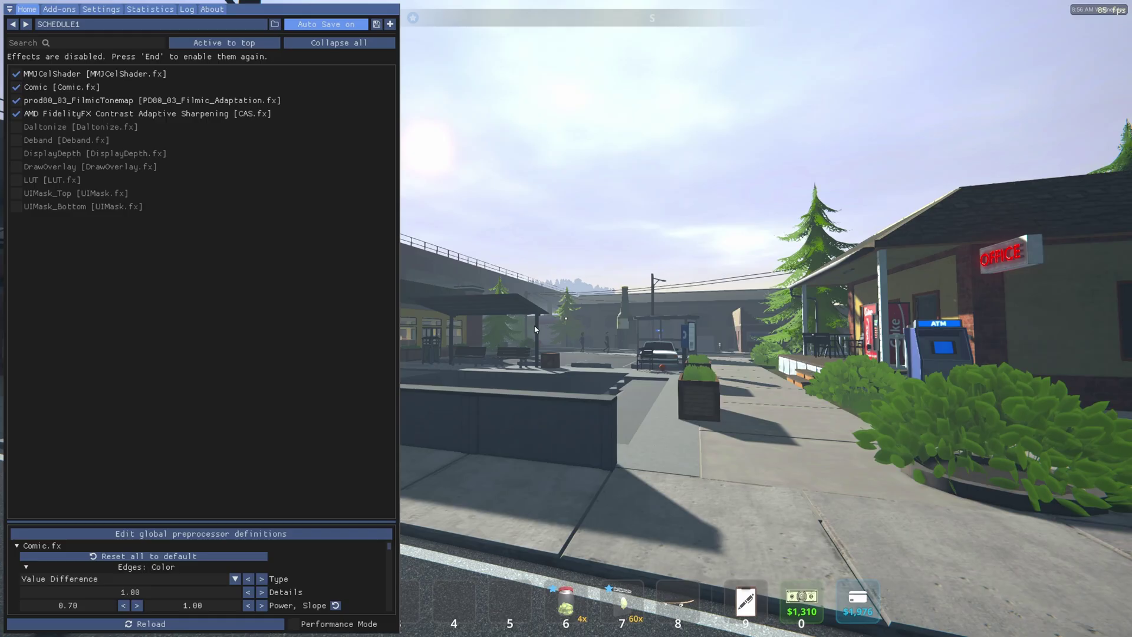
pyautogui.click(208, 534)
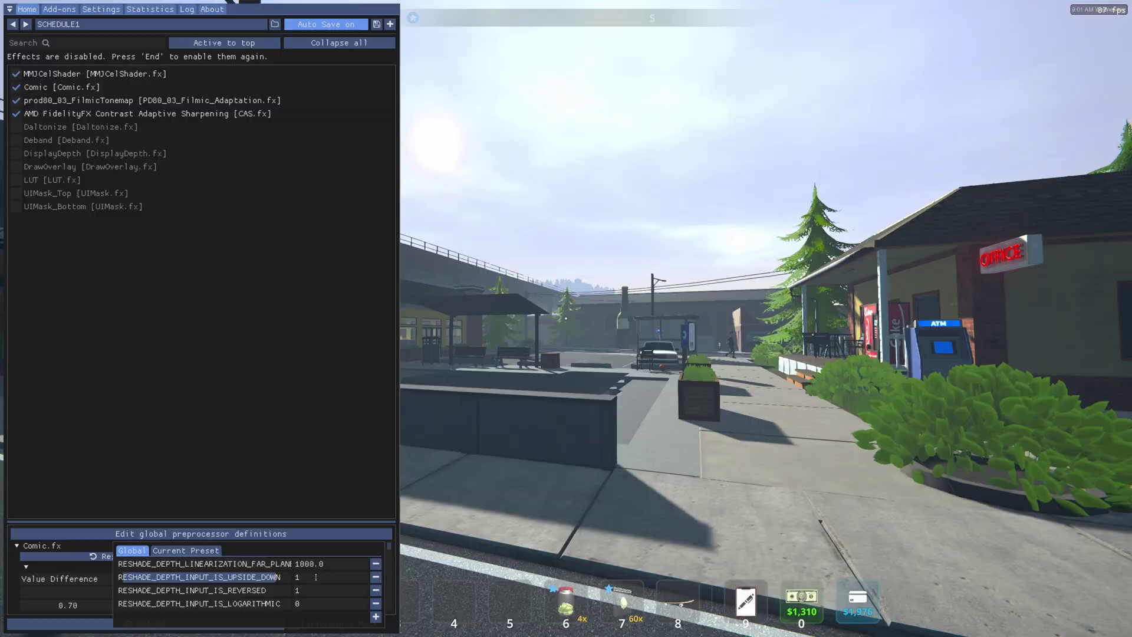
# Step: Close ReShade's global preprocessor definitions and its overlay to return to the game
pyautogui.doubleClick(296, 578)
pyautogui.click(504, 509)
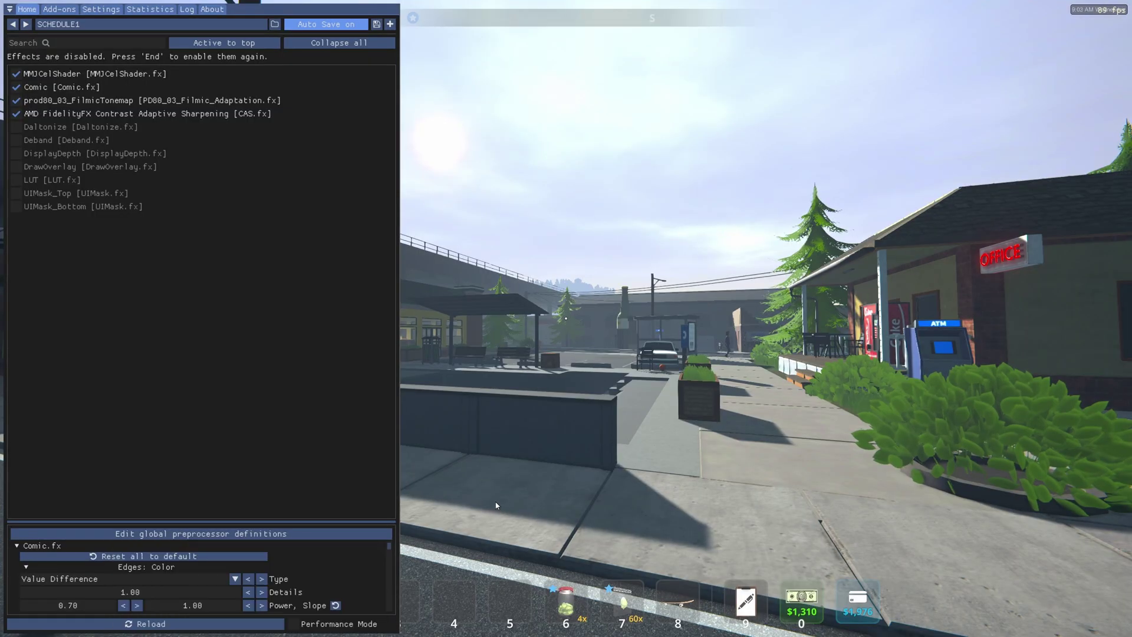
pyautogui.press('Home')
# Step: Walk around the motel and the street by Thompson Construction to examine the comic-style visuals with the ReShade effects on
pyautogui.press('w')
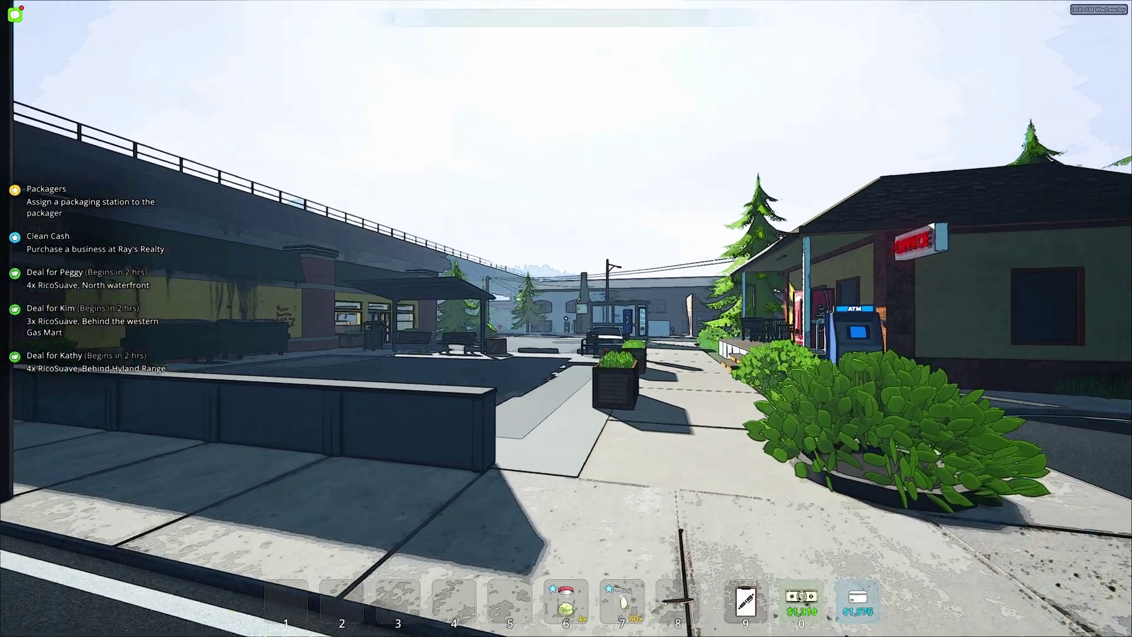
pyautogui.press('w')
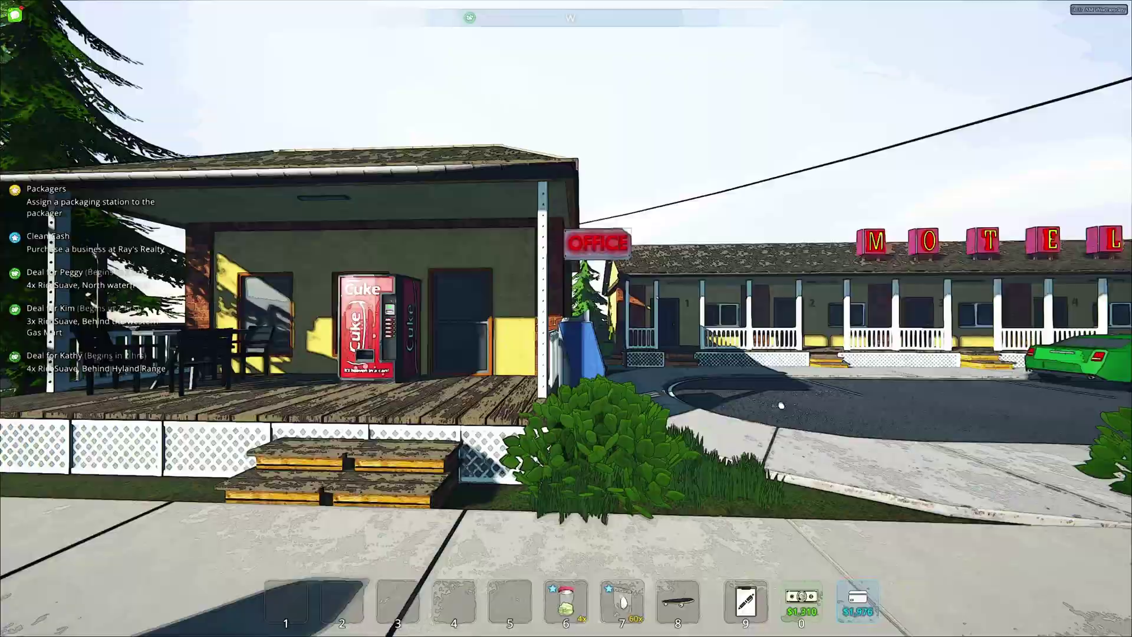
pyautogui.press('space')
pyautogui.press('w')
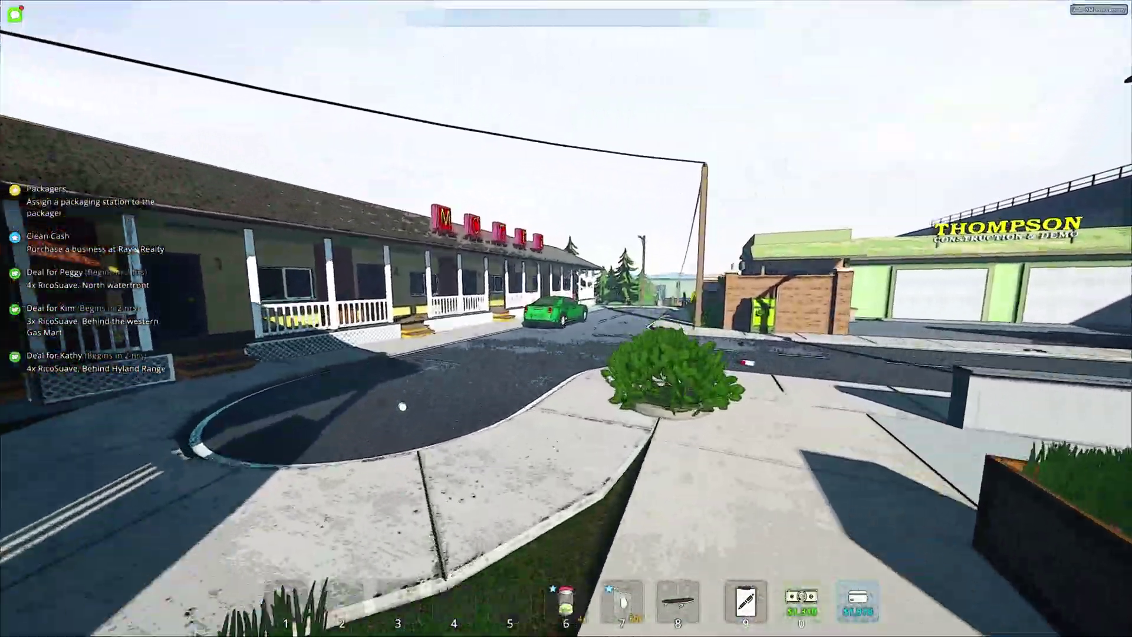
pyautogui.press('w')
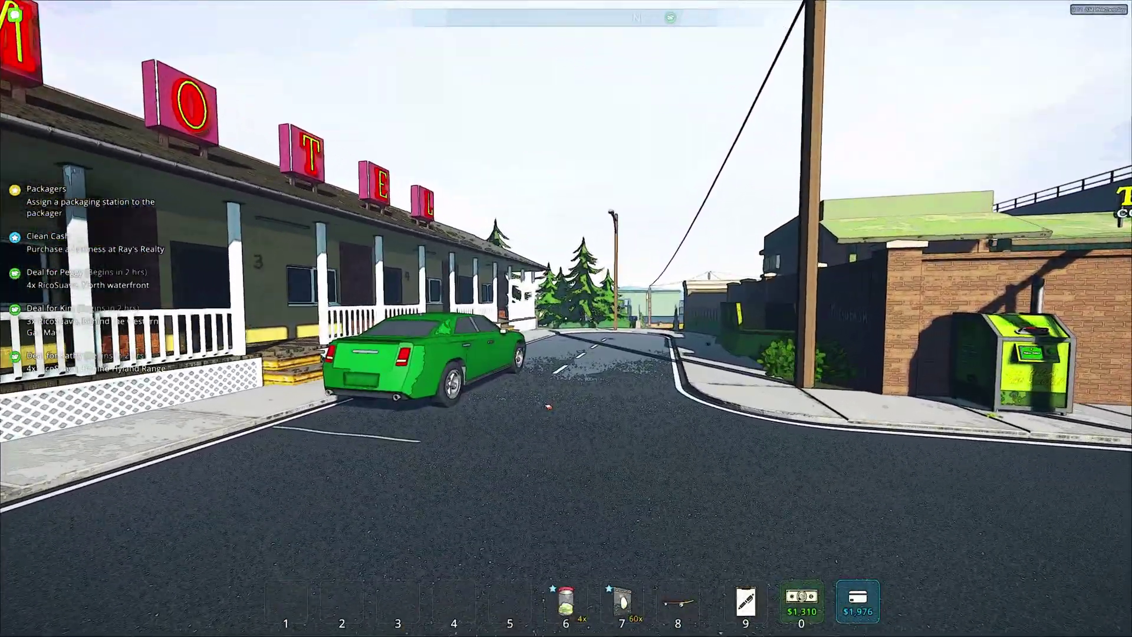
pyautogui.press('w')
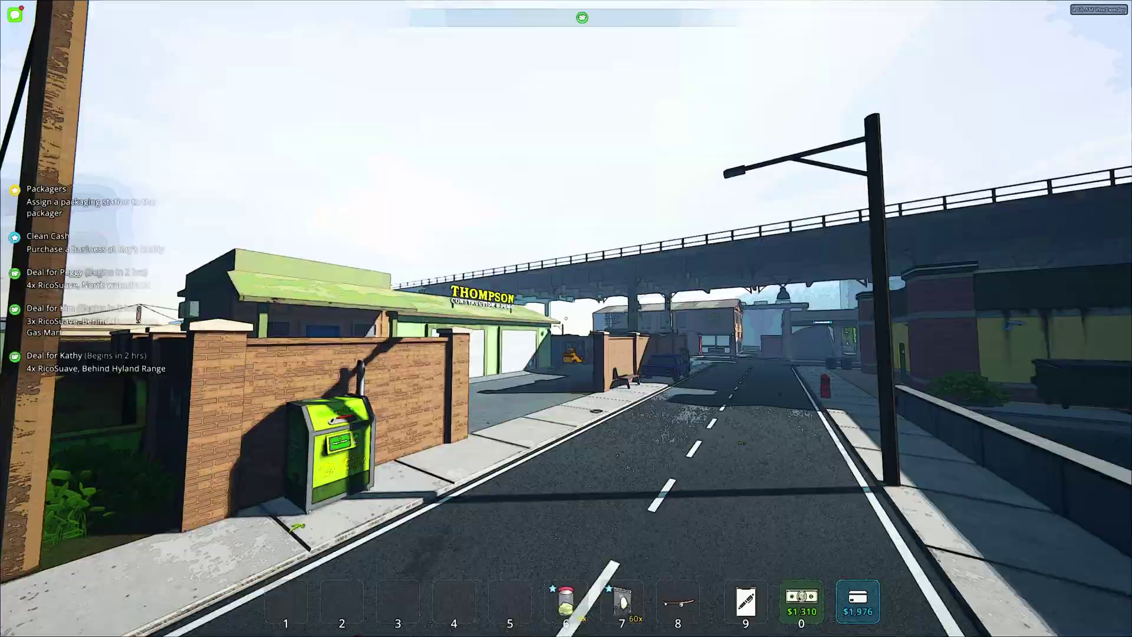
pyautogui.press('w')
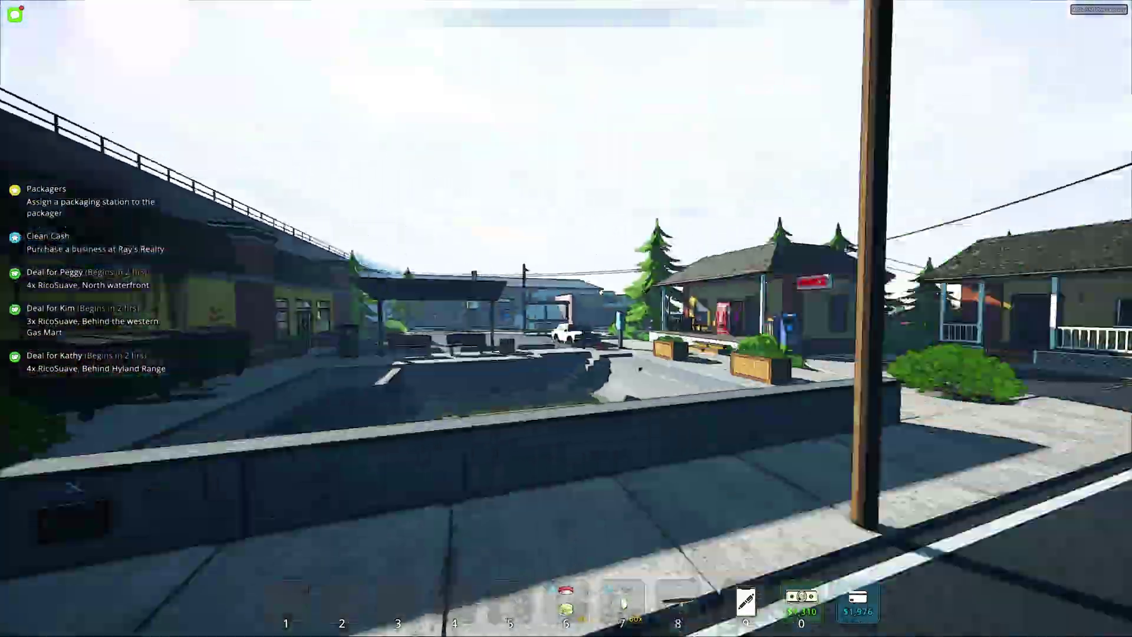
# Step: Walk past the bus stop to the liquor store and pawn shop to examine the game without the comic effects
pyautogui.press('w')
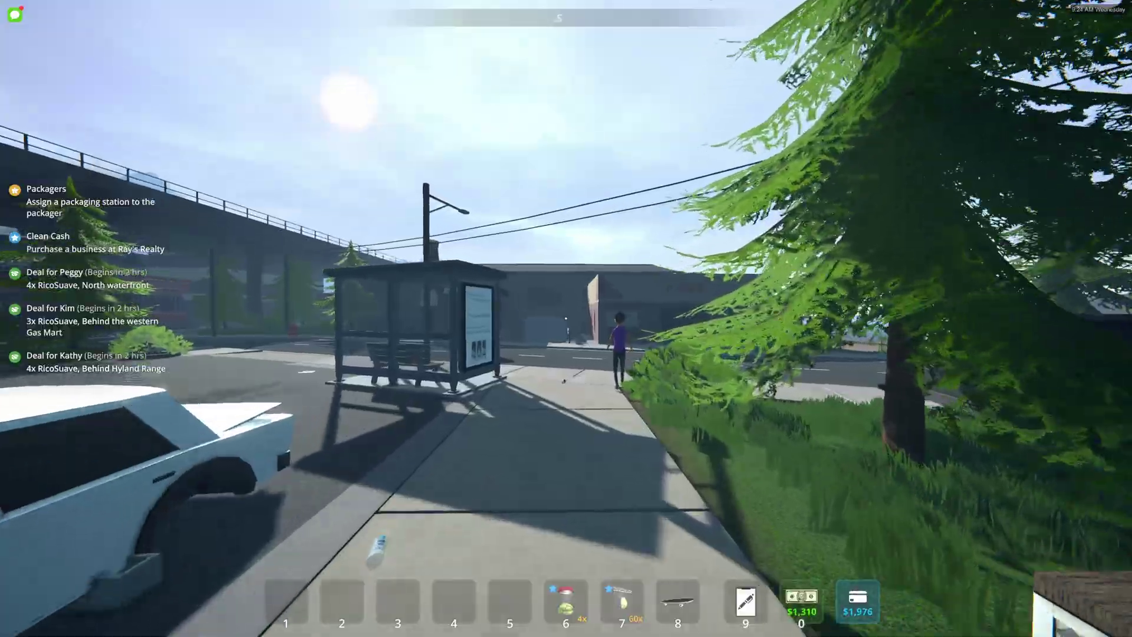
pyautogui.press('w')
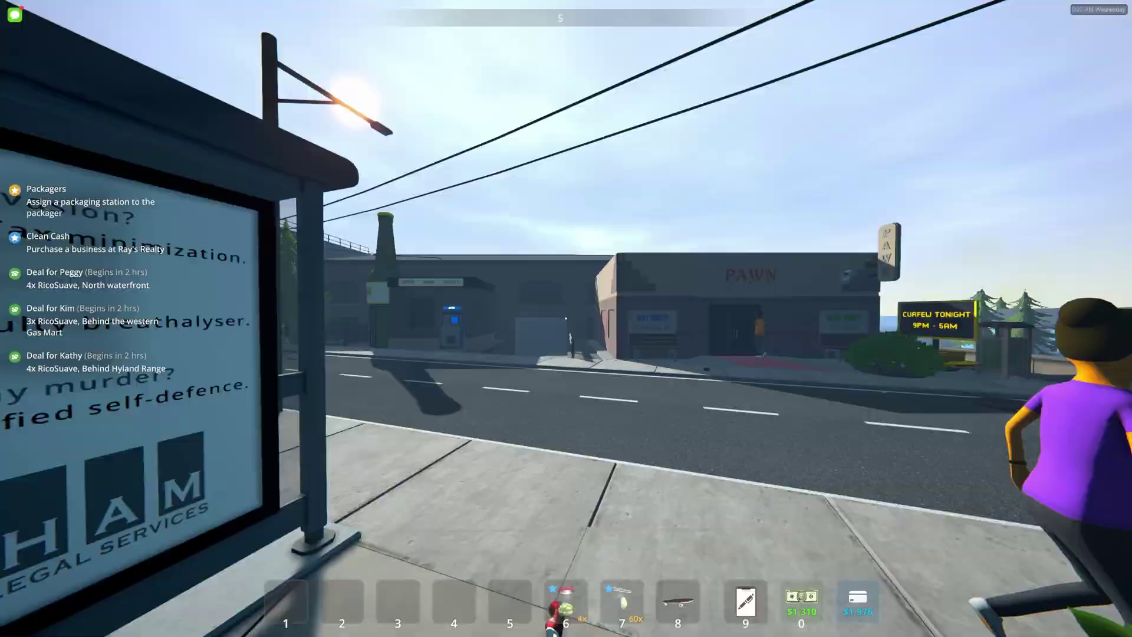
pyautogui.press('w')
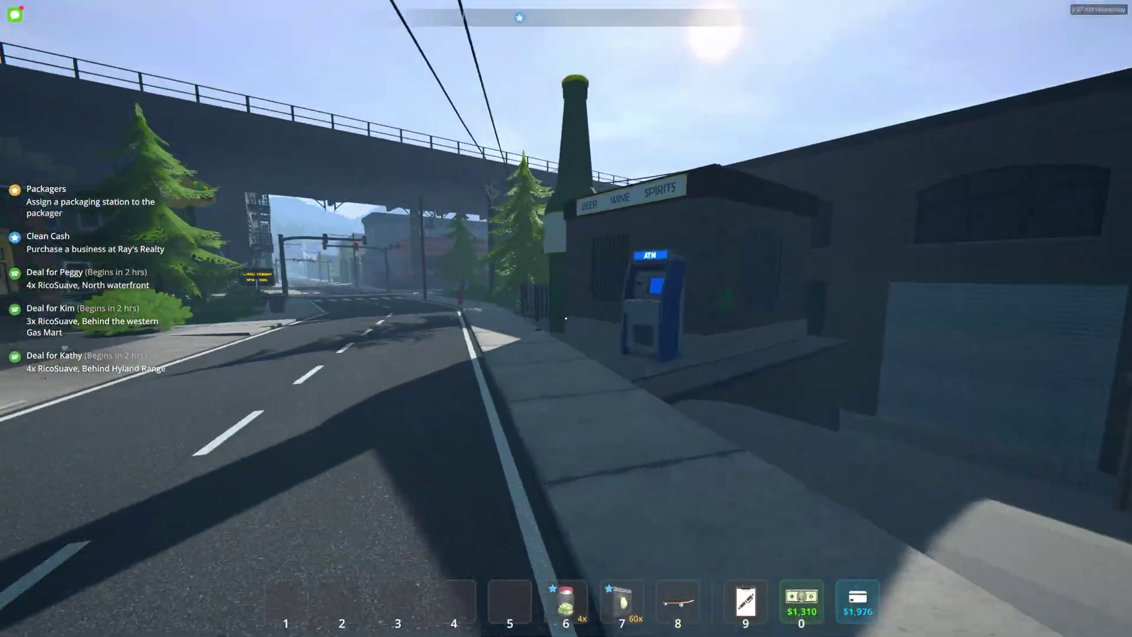
pyautogui.press('w')
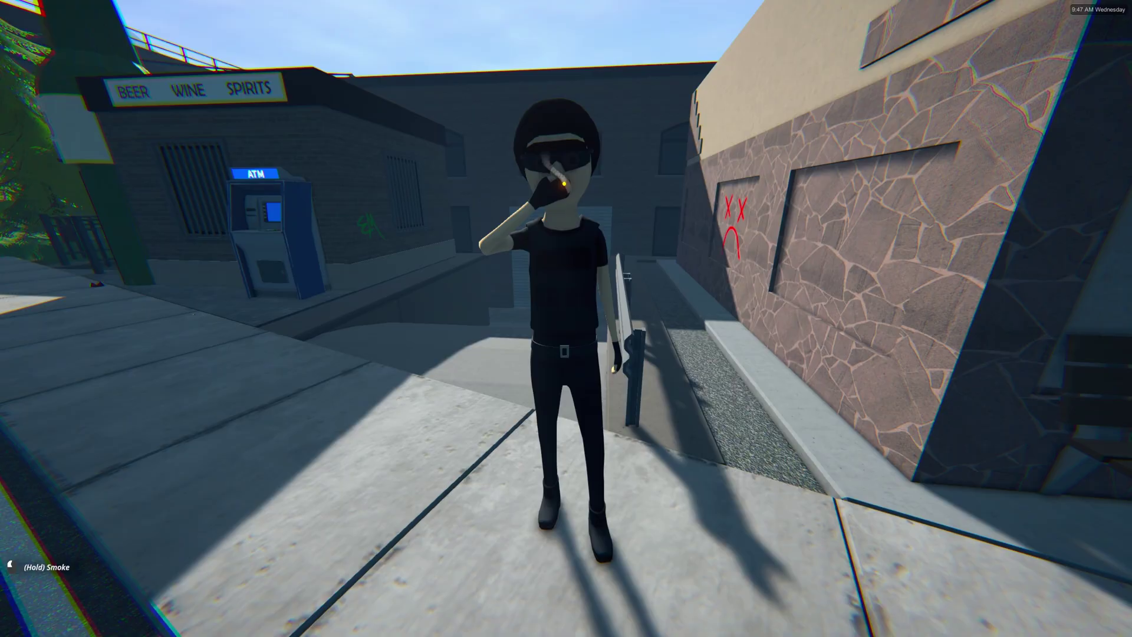
pyautogui.press('a')
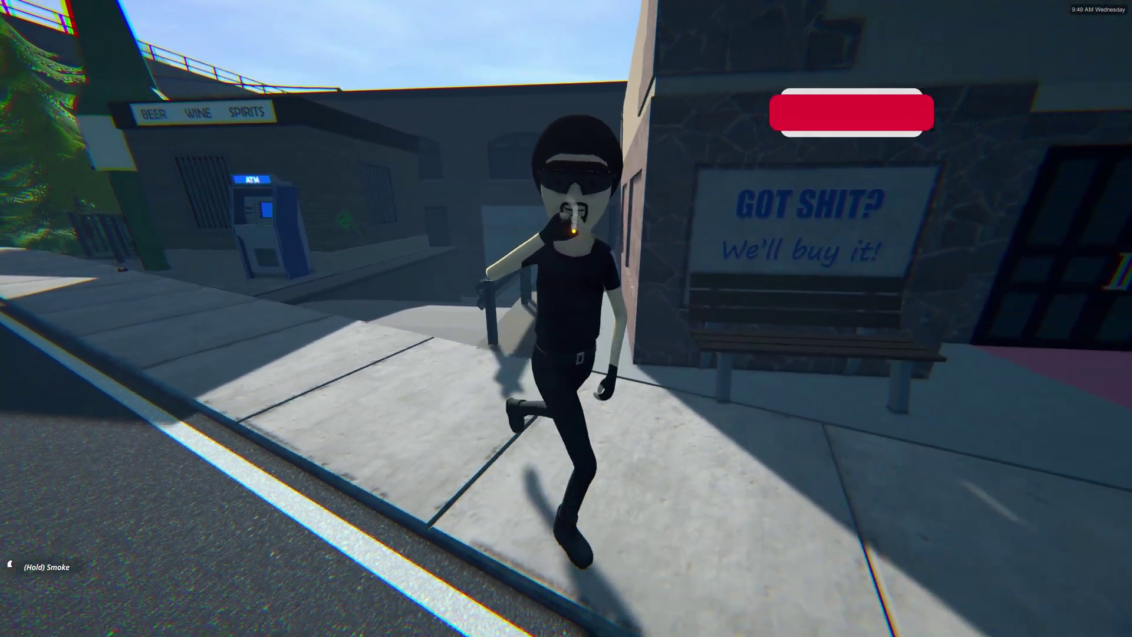